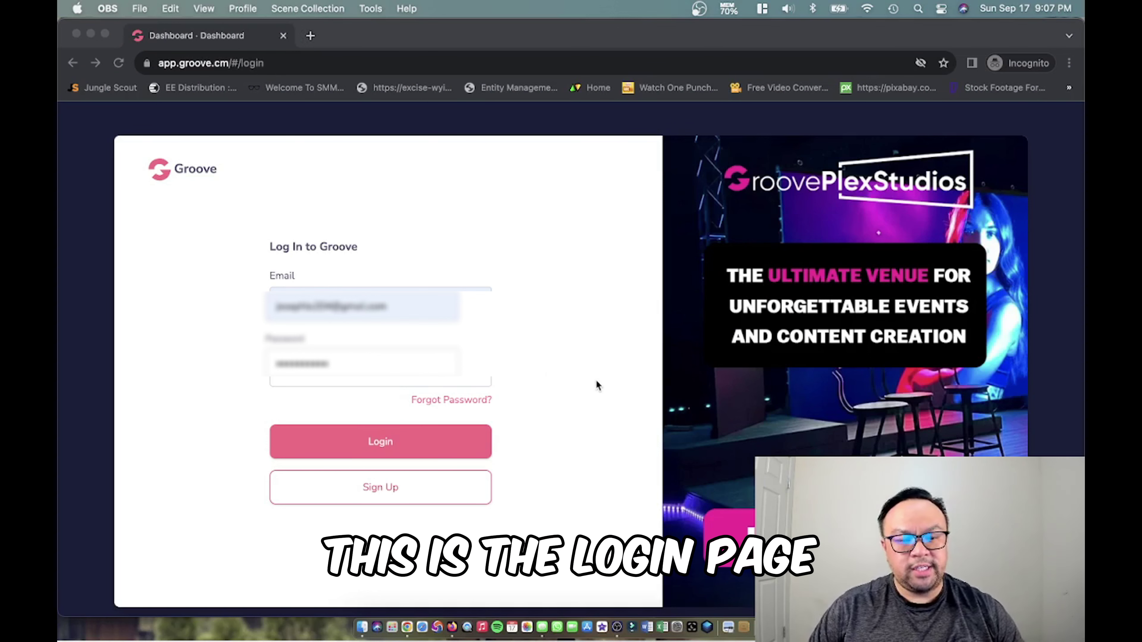
Step: Log in to Groove and open GroovePages from the dashboard's Quick Links
click(403, 449)
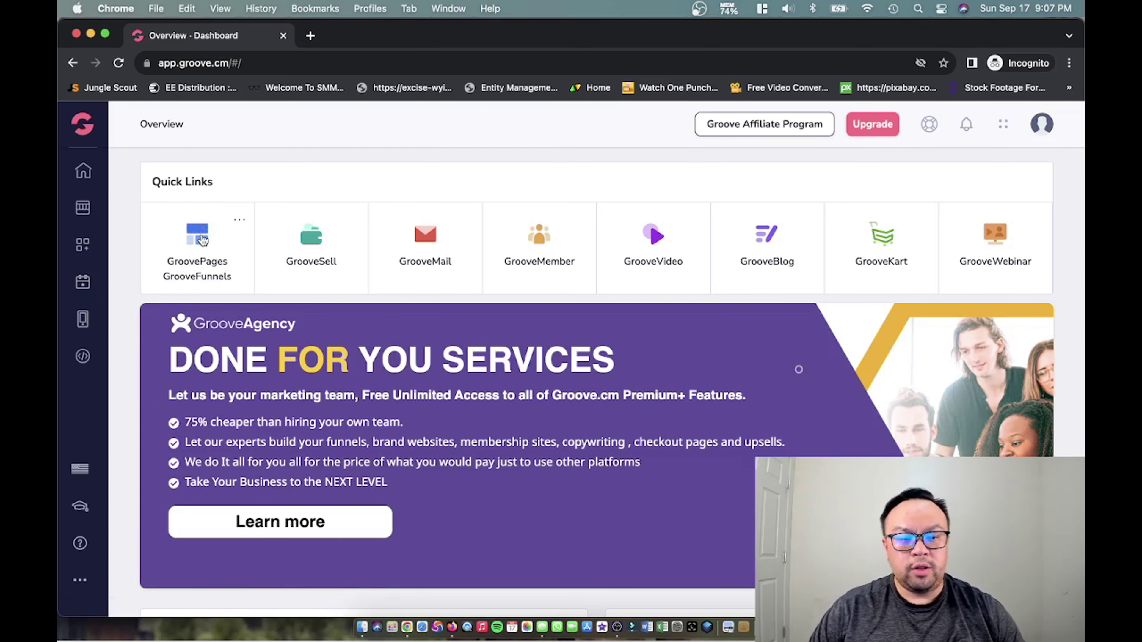
click(202, 241)
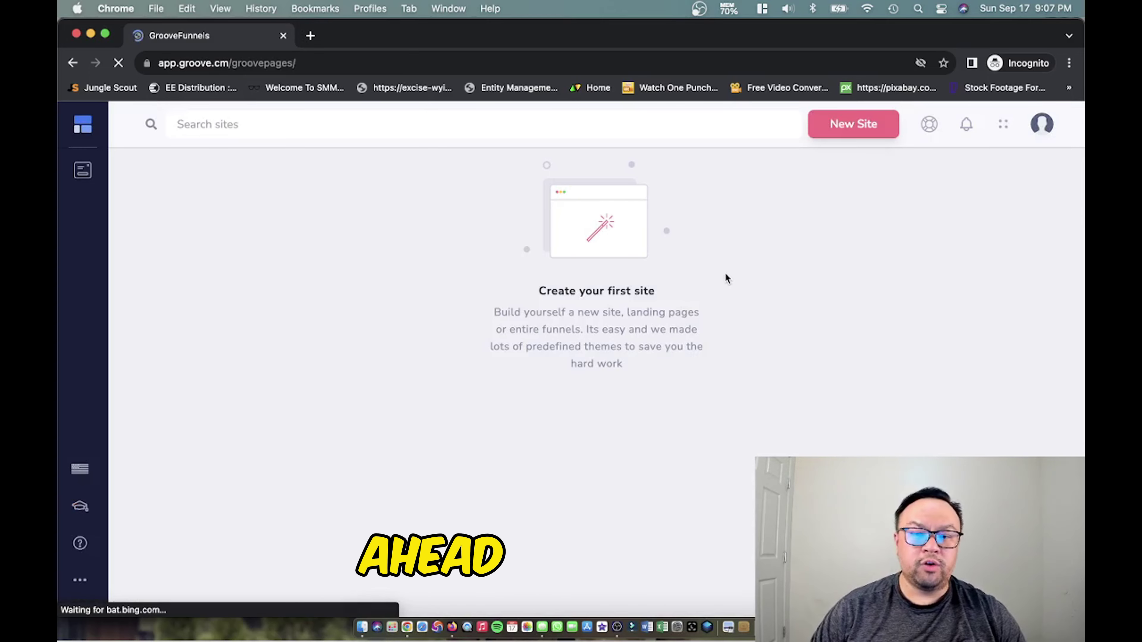
Step: Start a new site and scroll the Complete Sites templates down to GrooveCoach Template
click(846, 130)
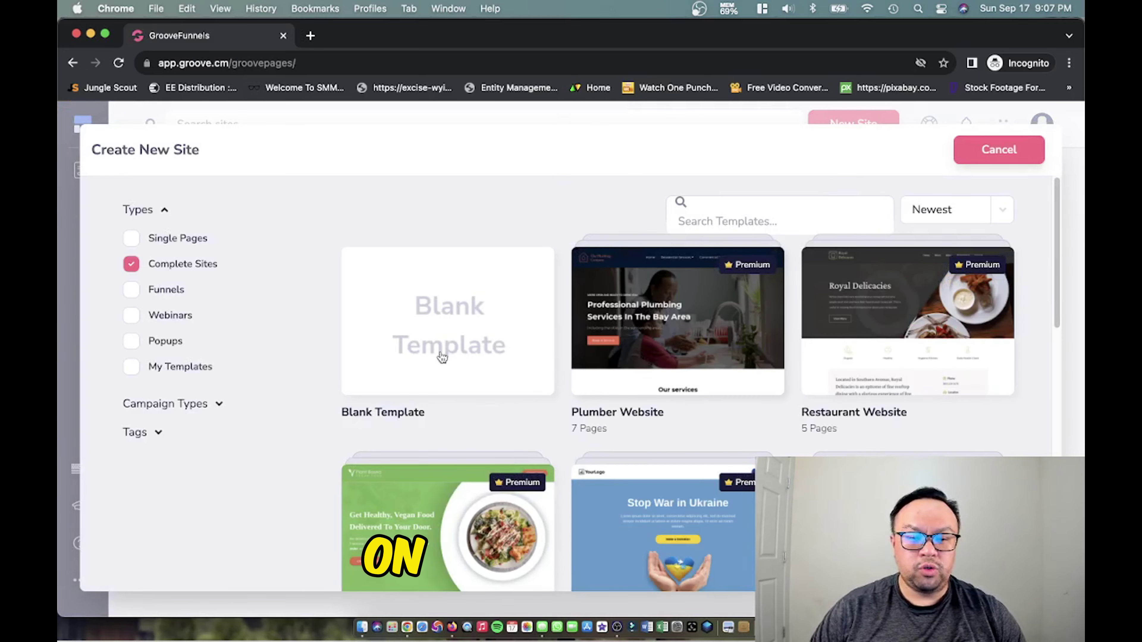
scroll(804, 419, down, 4)
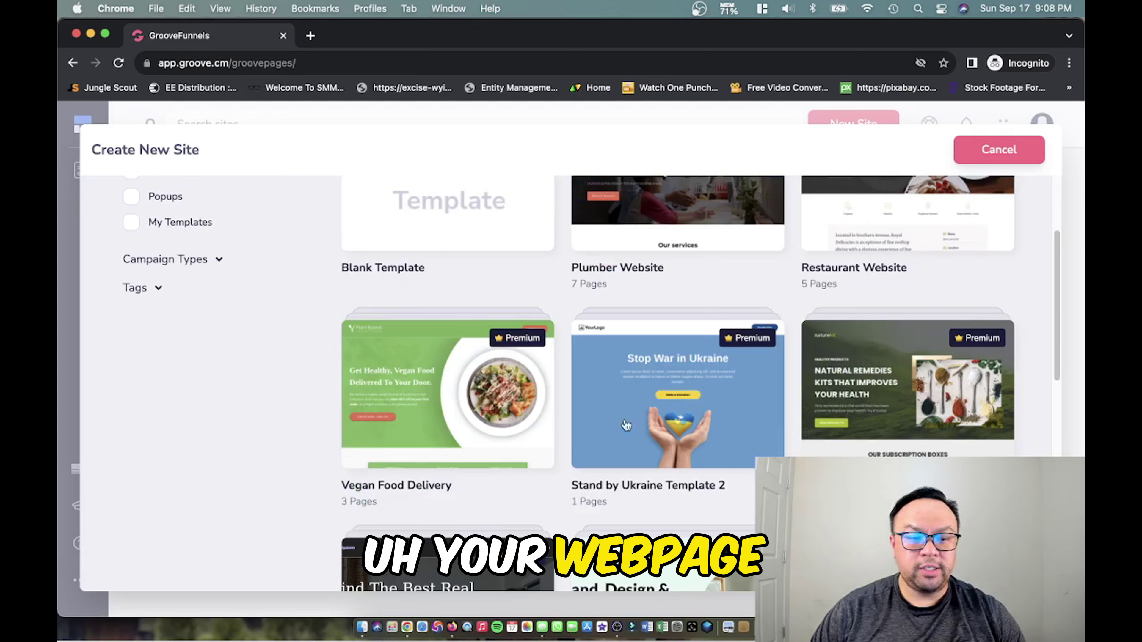
scroll(582, 425, up, 4)
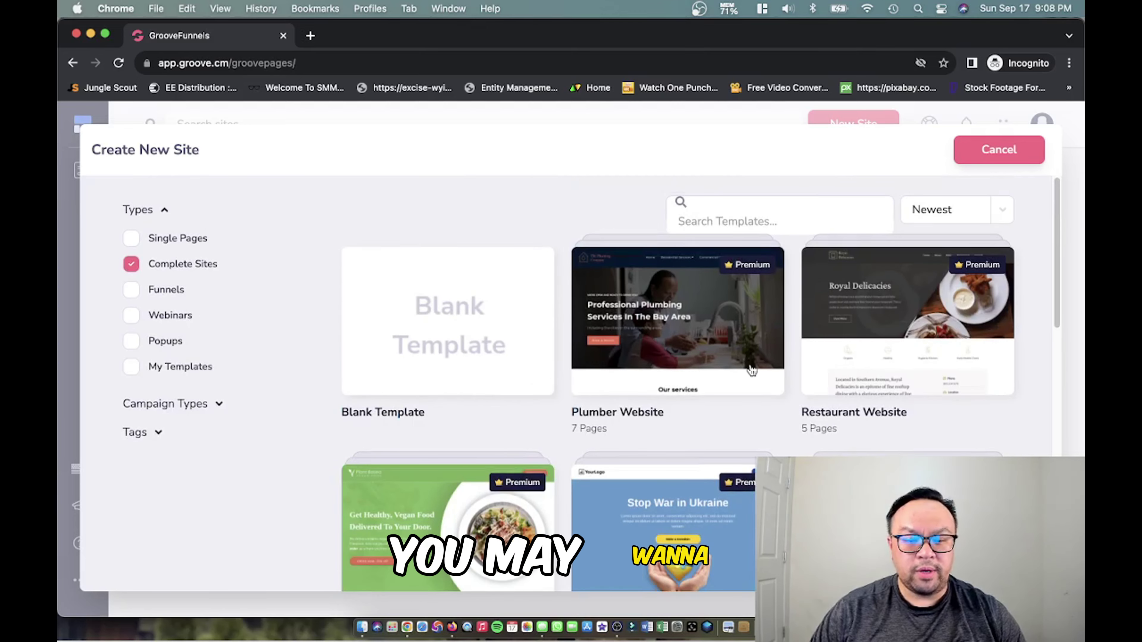
scroll(747, 369, down, 5)
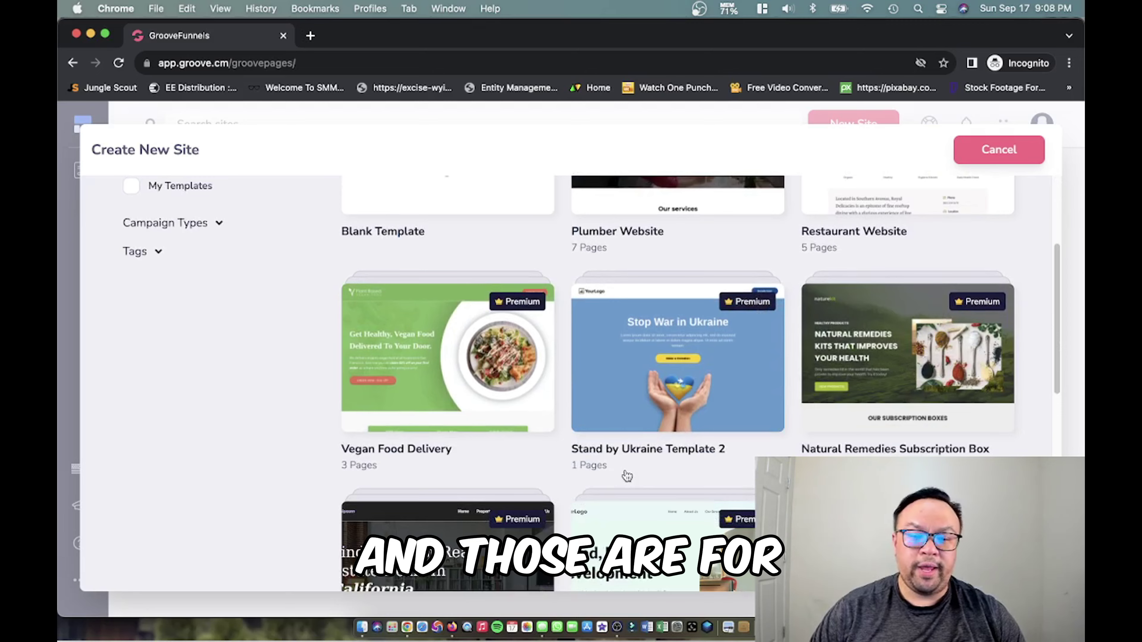
scroll(627, 476, down, 7)
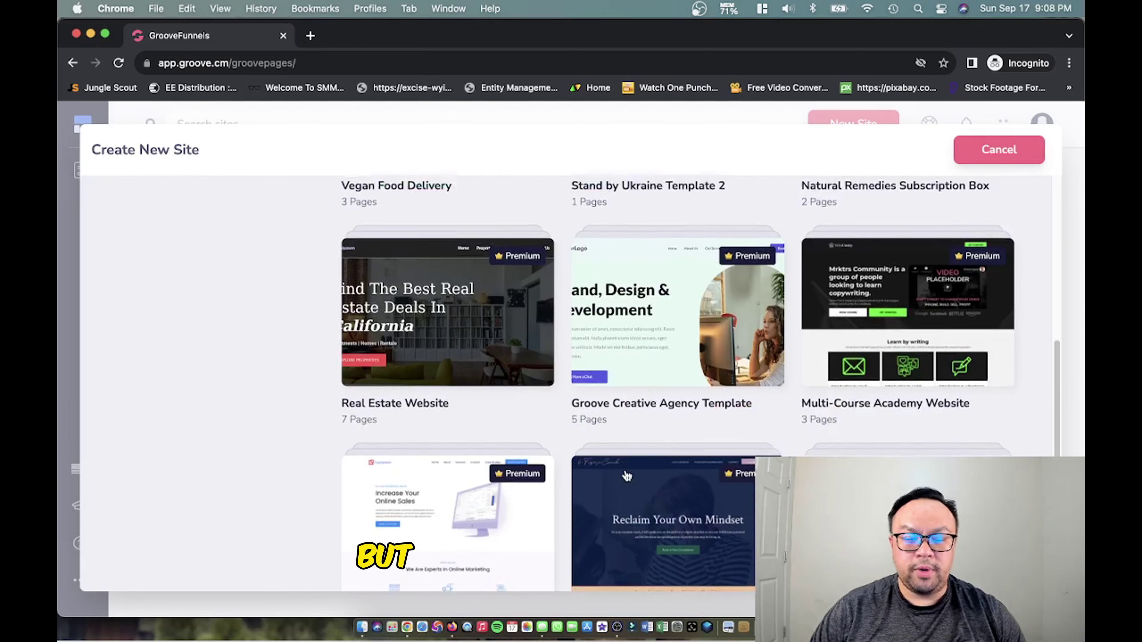
scroll(627, 476, down, 8)
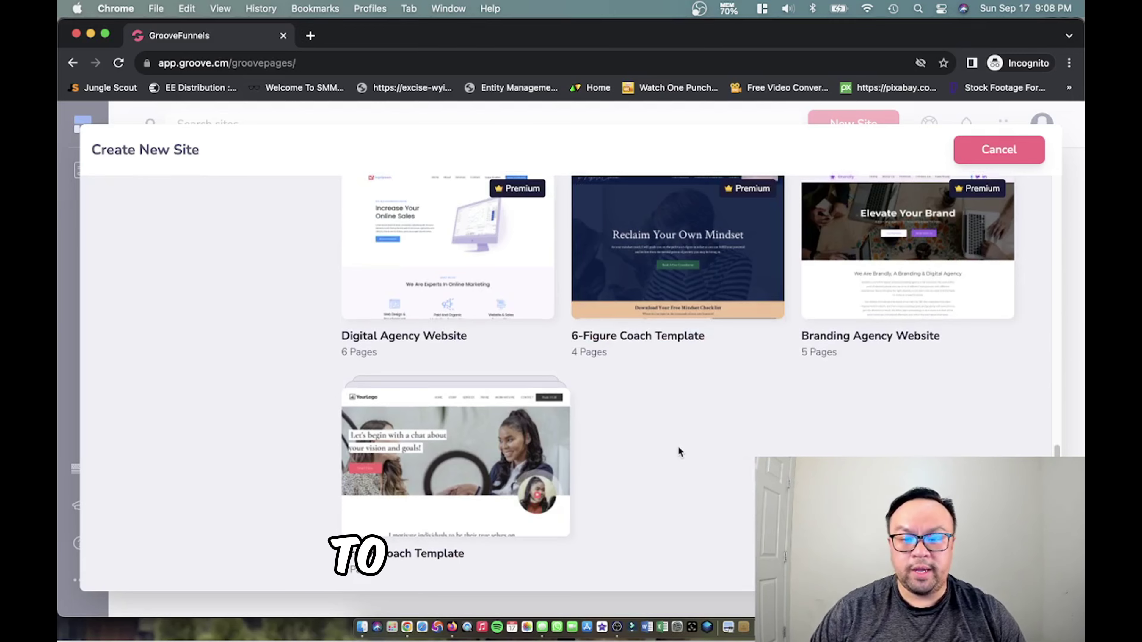
scroll(678, 446, up, 15)
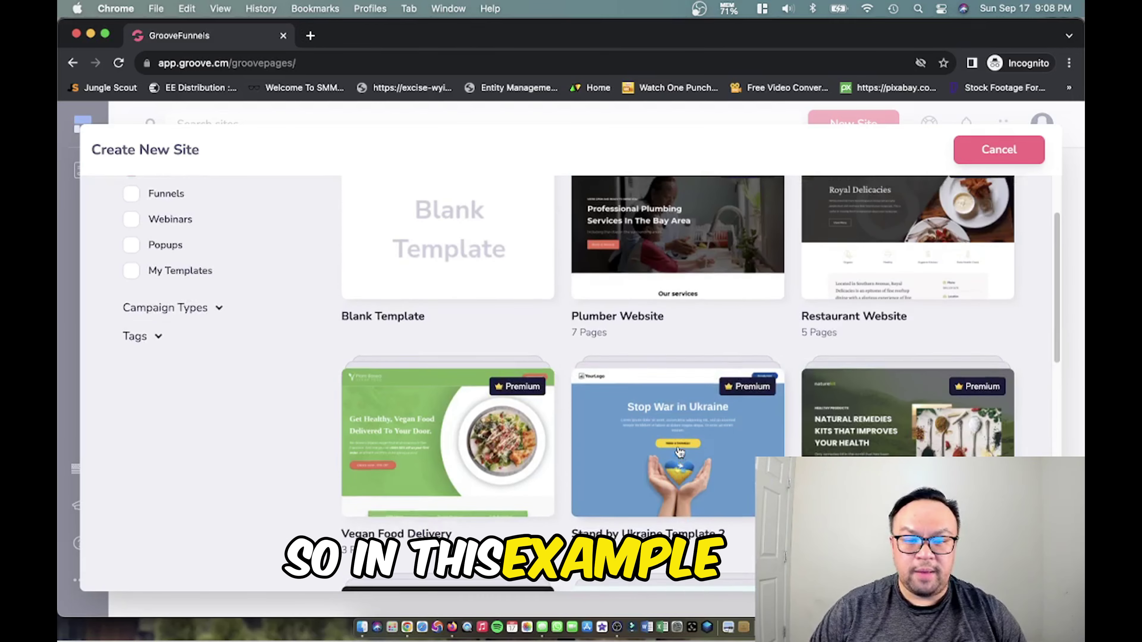
scroll(681, 431, down, 10)
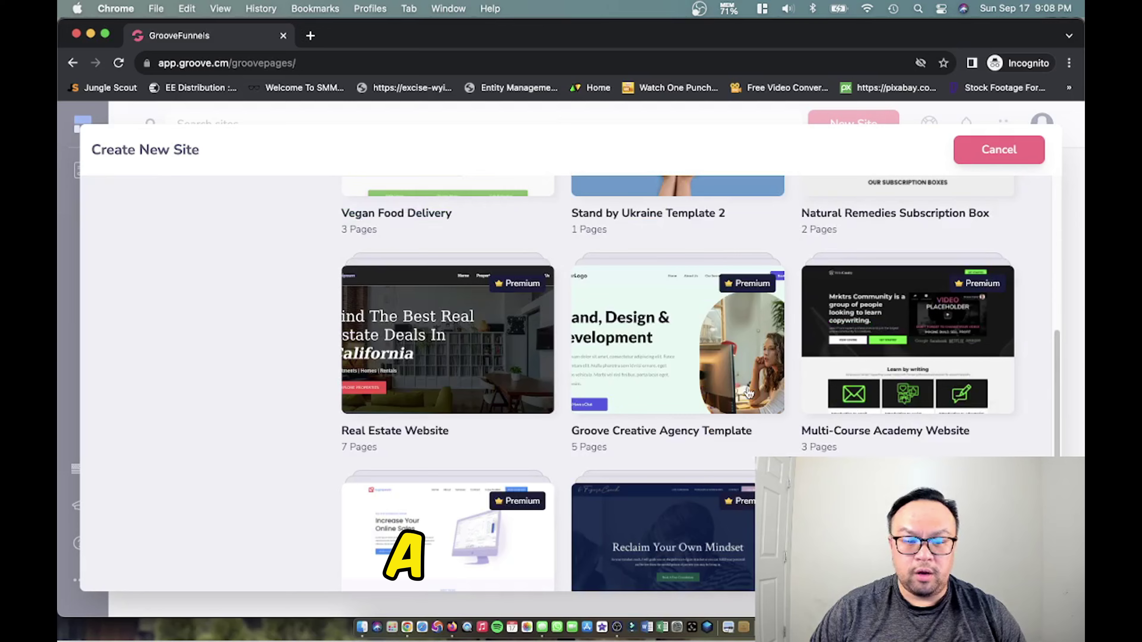
scroll(720, 401, down, 7)
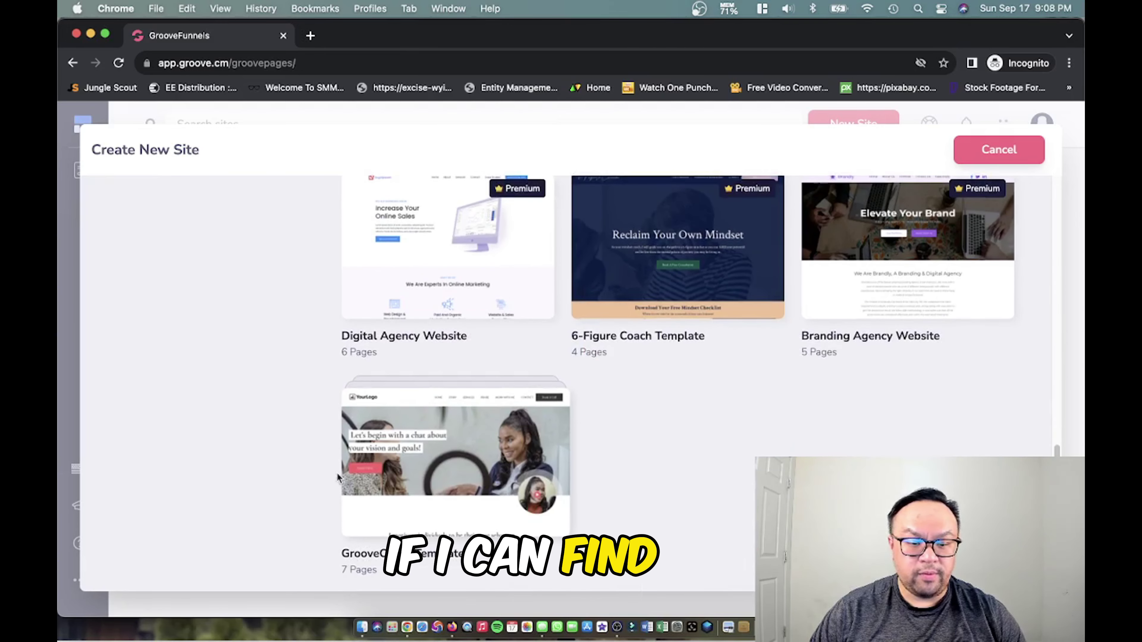
Step: Import the full GrooveCoach template as a site named 'my coaching site' and start building
click(467, 501)
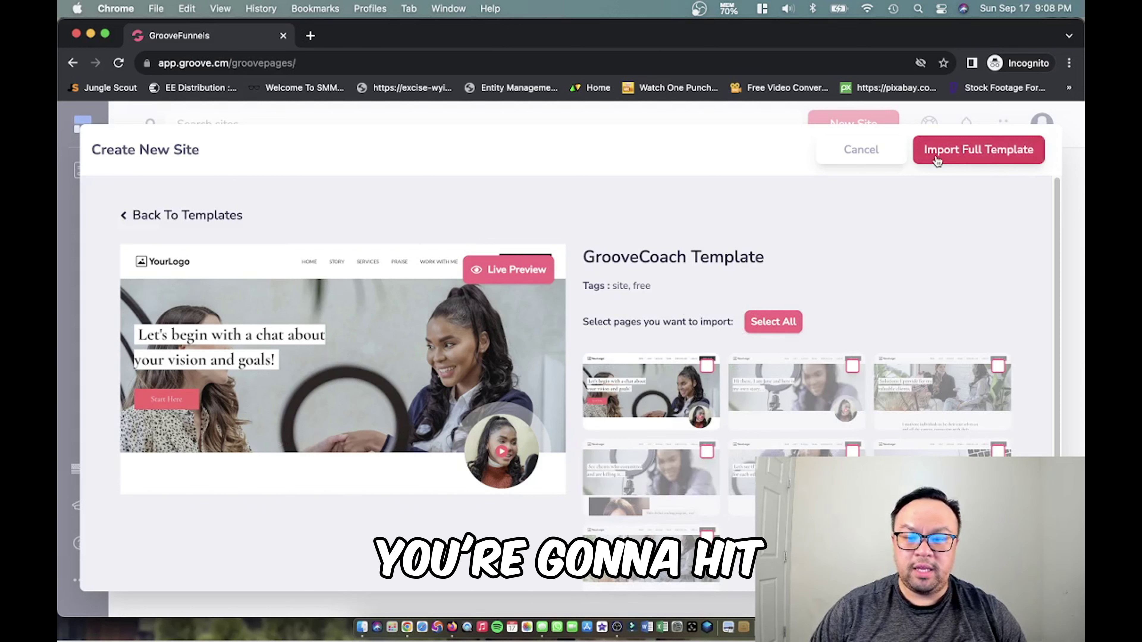
click(995, 158)
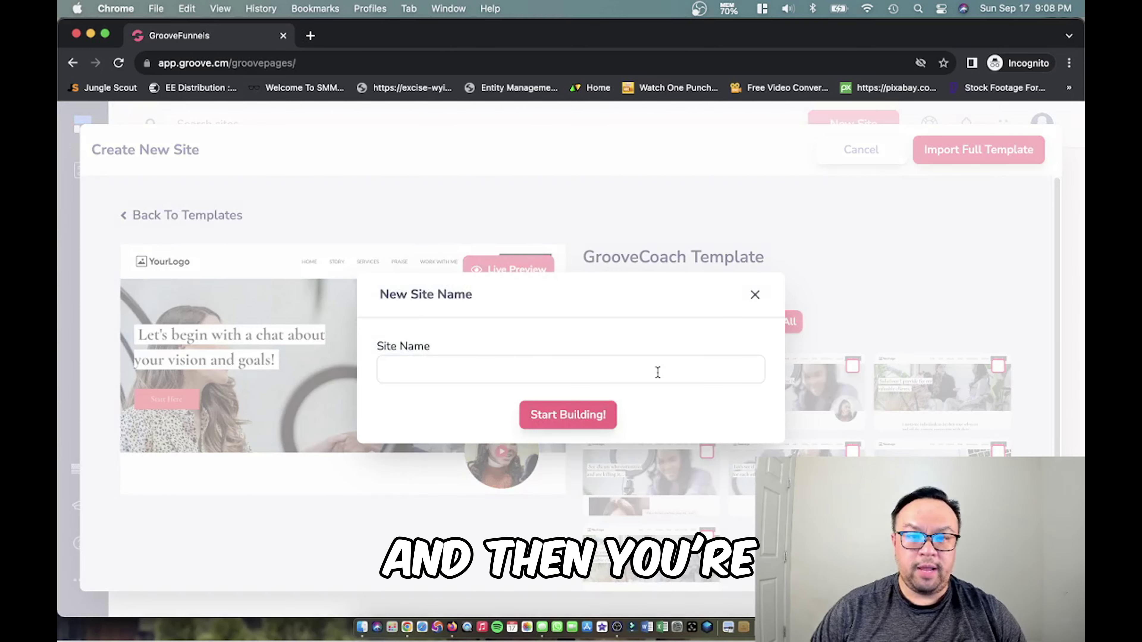
text(my c)
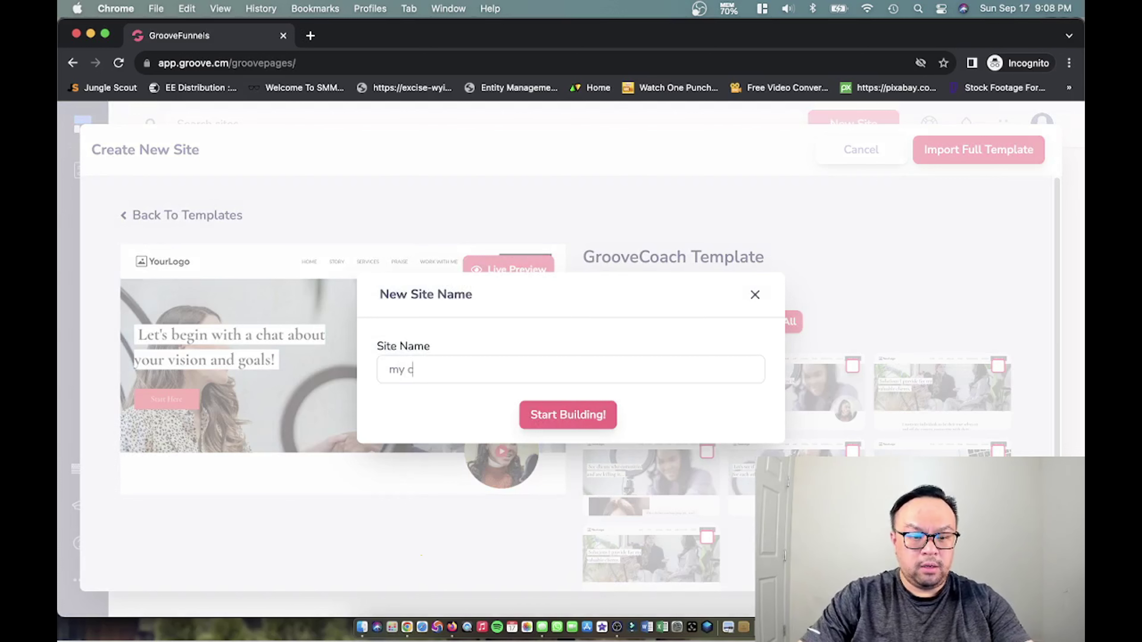
text(oahing)
key(BackSpace)
key(BackSpace)
key(BackSpace)
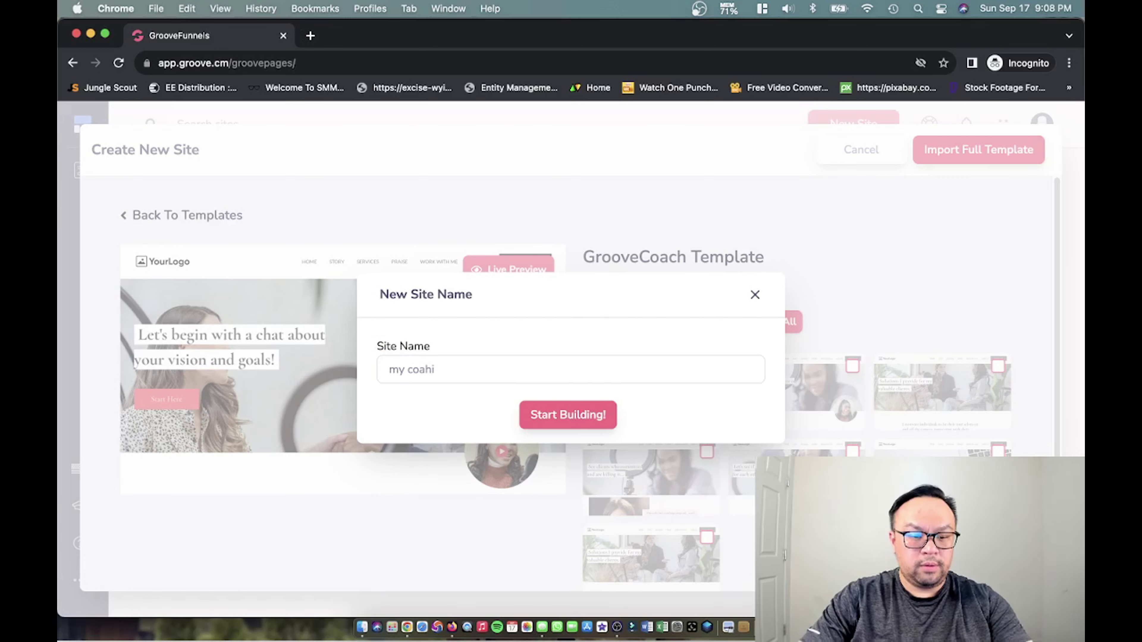
text(ng site)
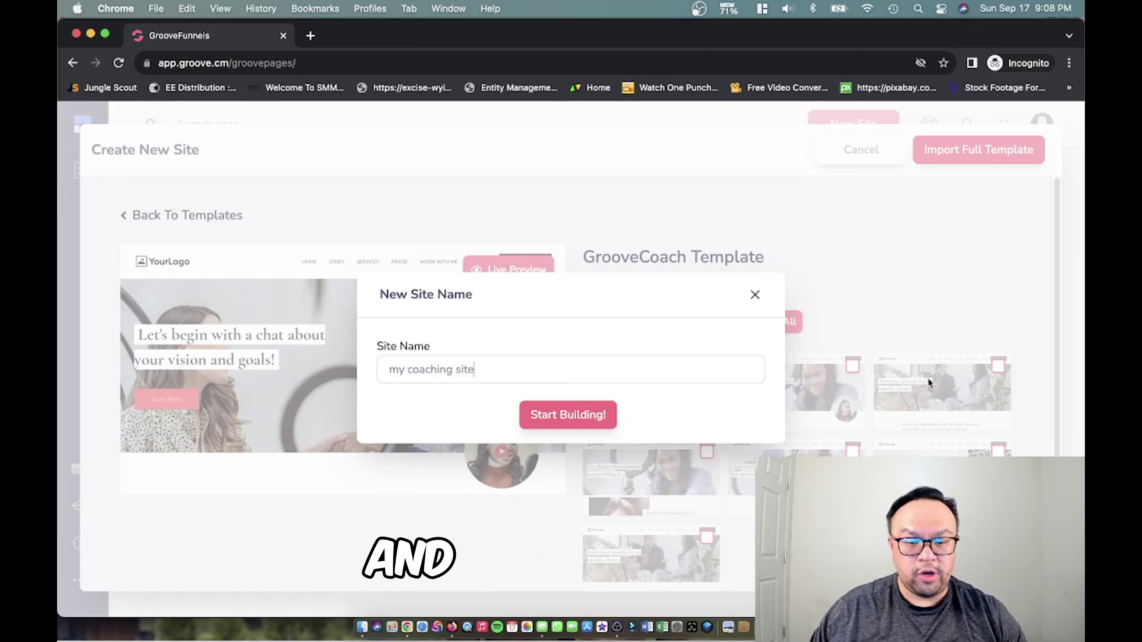
click(558, 416)
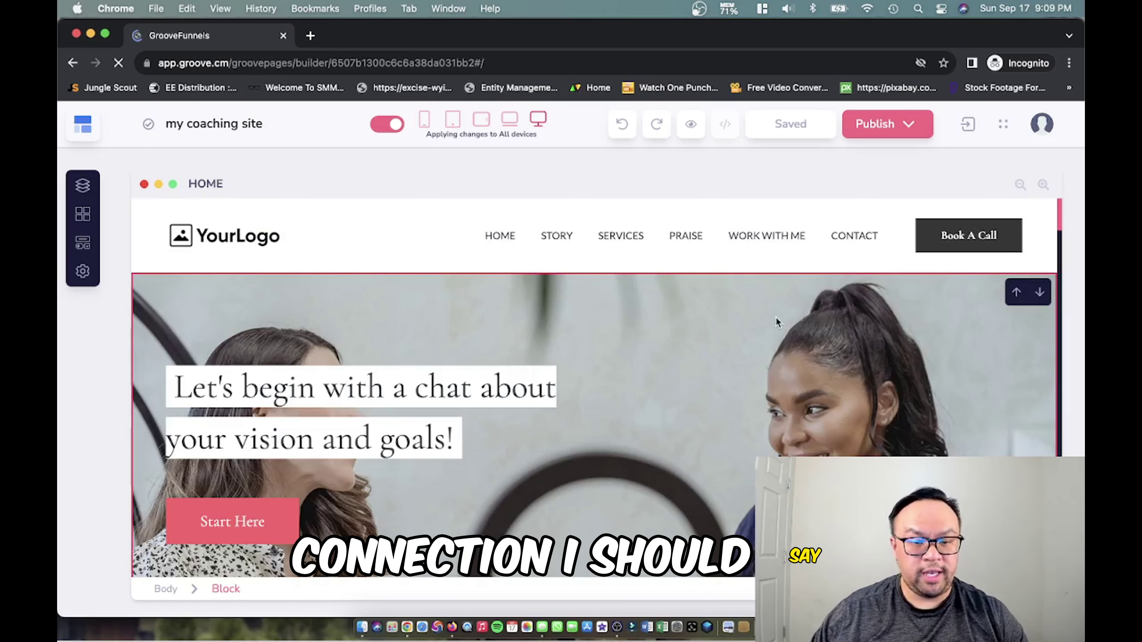
Step: Scroll through the GrooveCoach Home page down to the footer, then open the Groove apps list
scroll(773, 319, down, 3)
scroll(772, 323, down, 10)
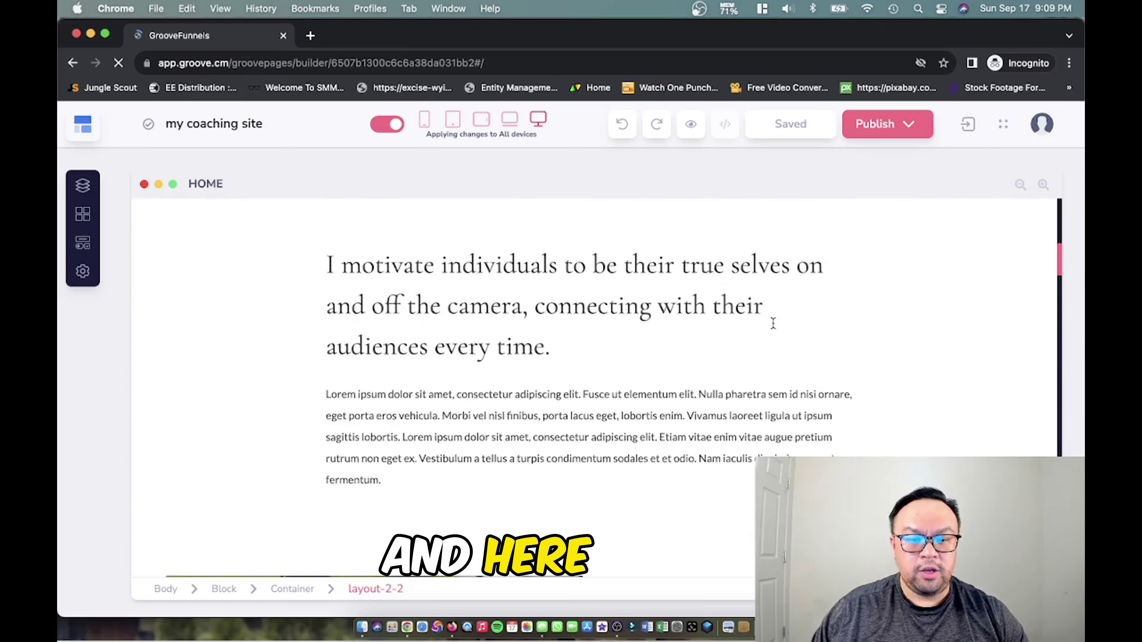
scroll(772, 326, down, 10)
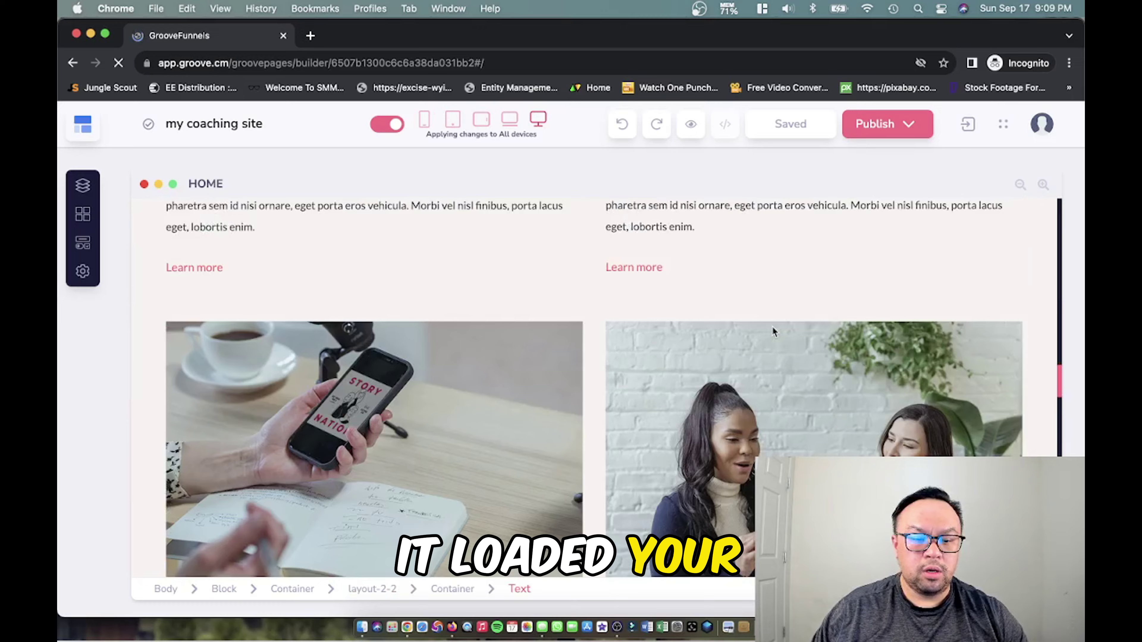
scroll(773, 333, down, 15)
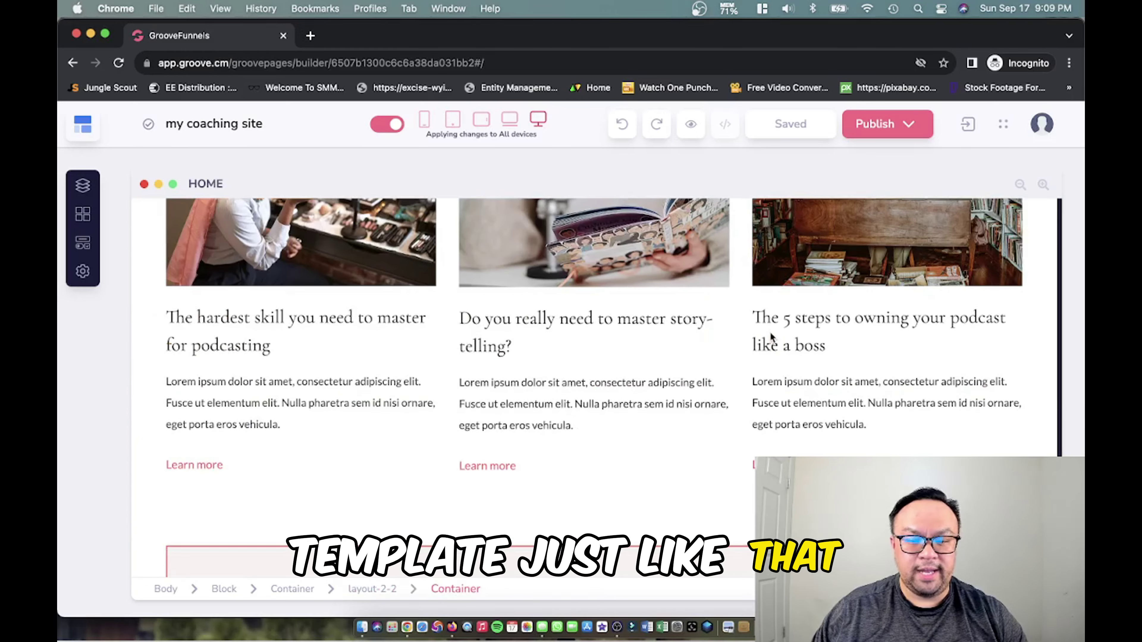
scroll(770, 332, down, 2)
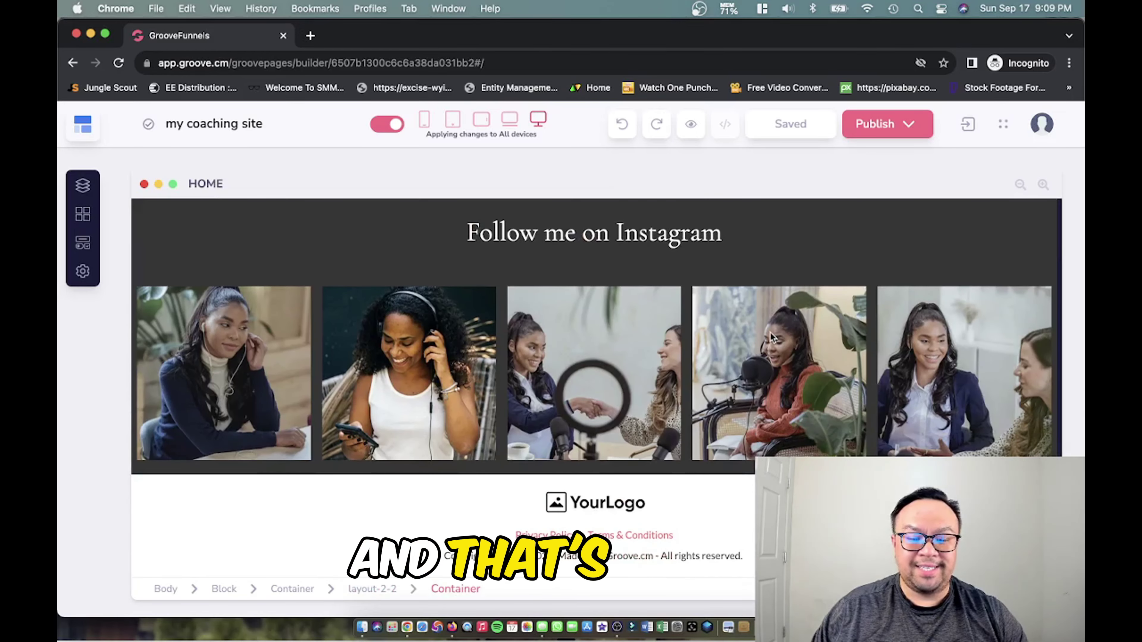
scroll(768, 366, up, 10)
scroll(769, 366, up, 10)
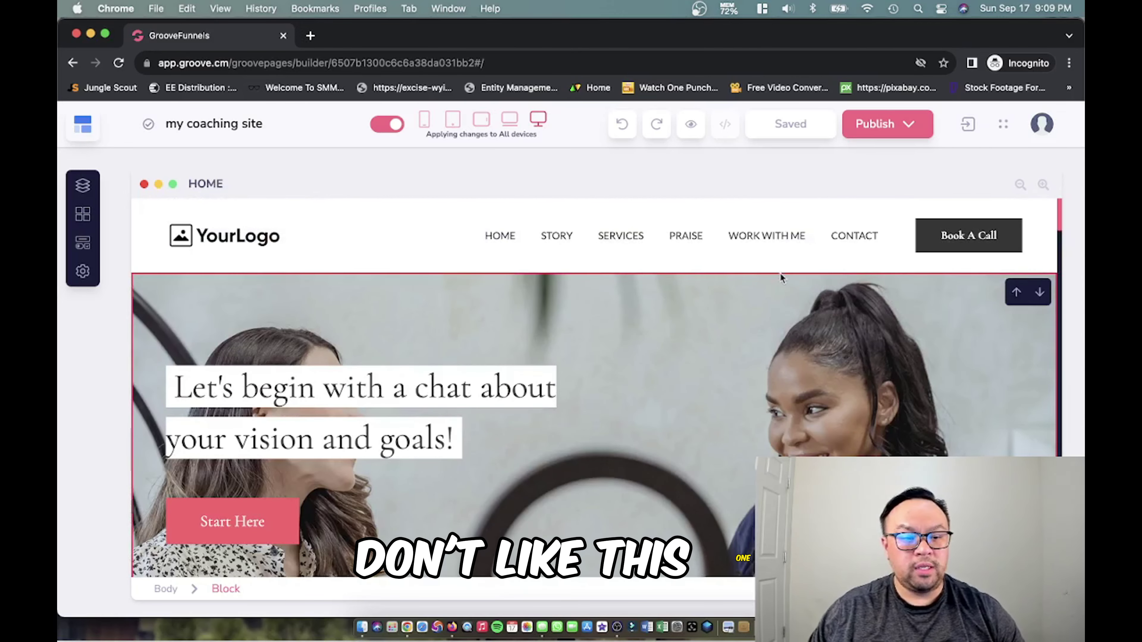
click(99, 132)
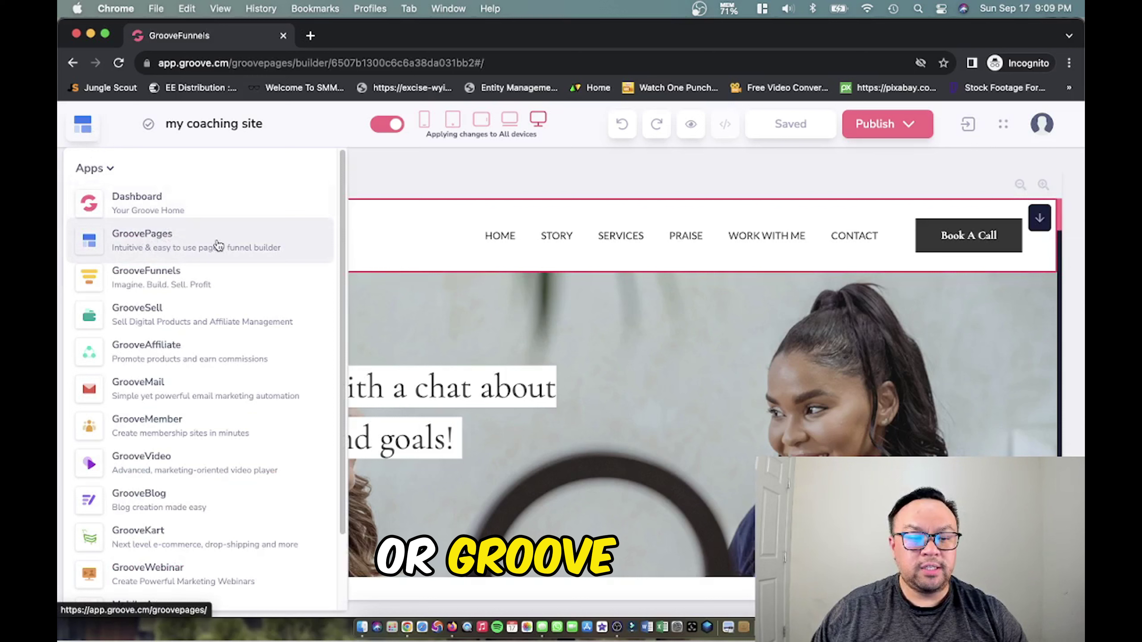
Step: Return to the GroovePages sites list showing 'my coaching site' and start another new site
click(158, 256)
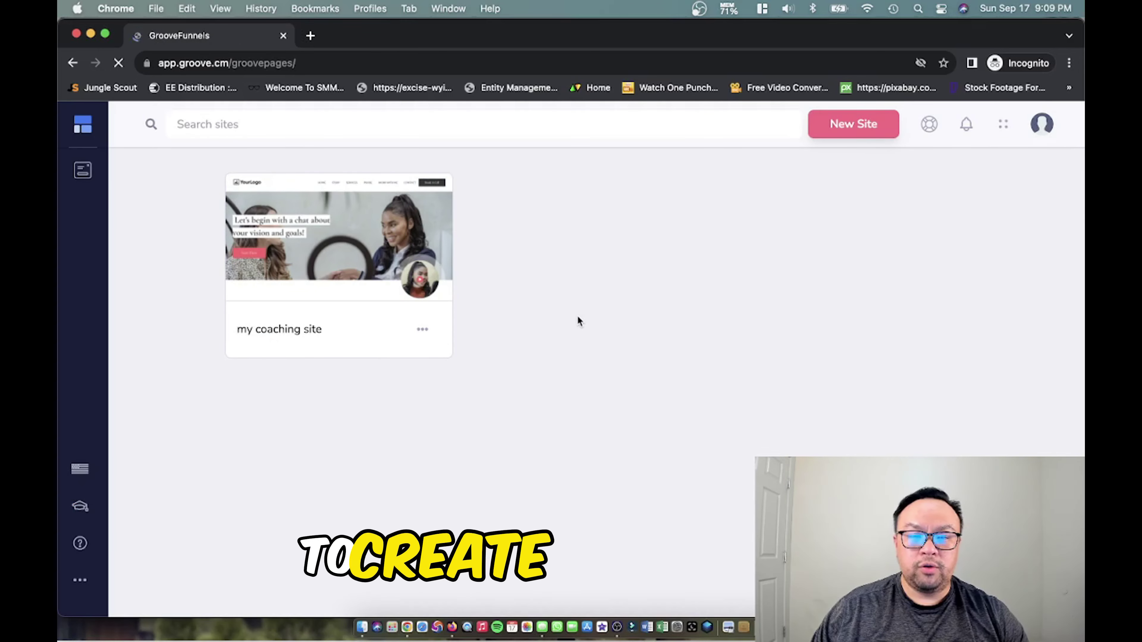
click(840, 130)
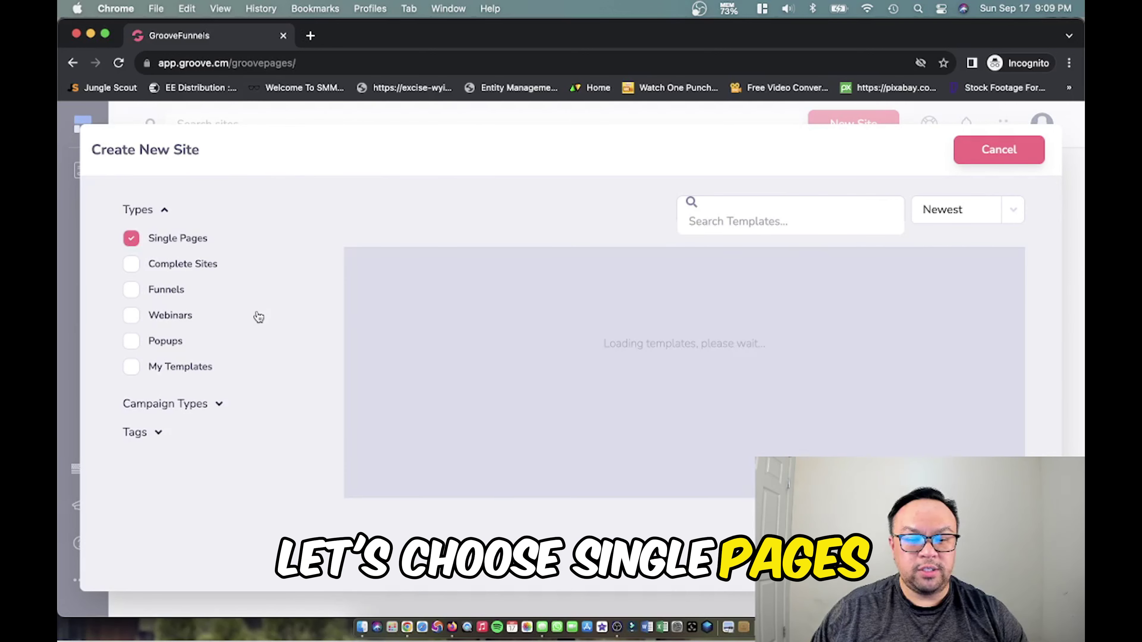
Step: Scroll the Single Pages templates until Photography Business Landing Page is visible
scroll(948, 319, down, 10)
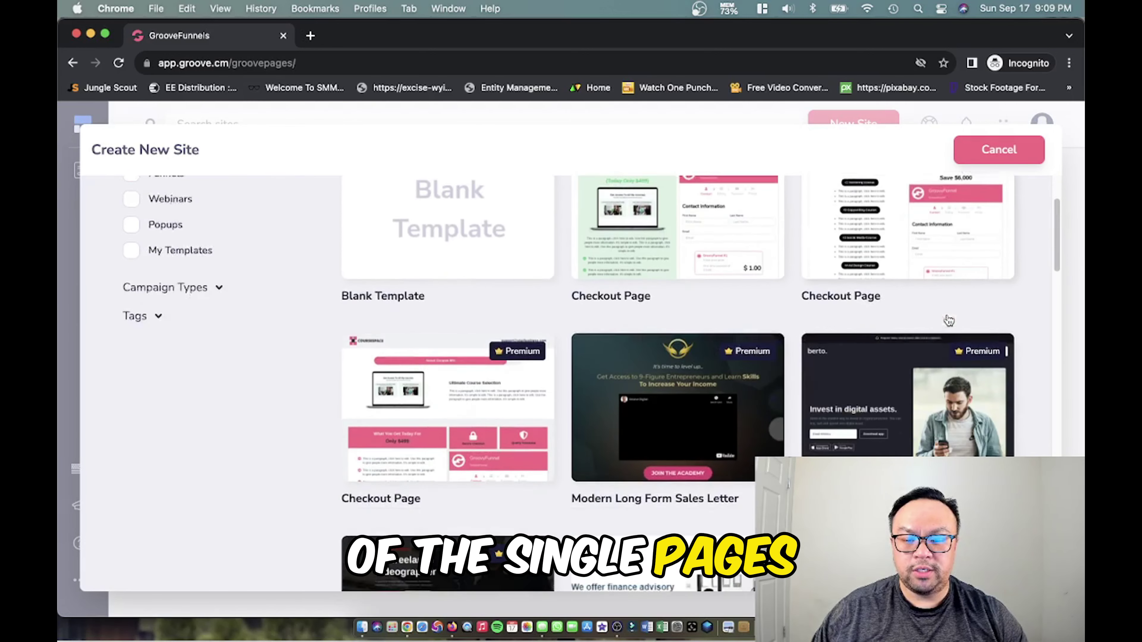
scroll(941, 326, down, 15)
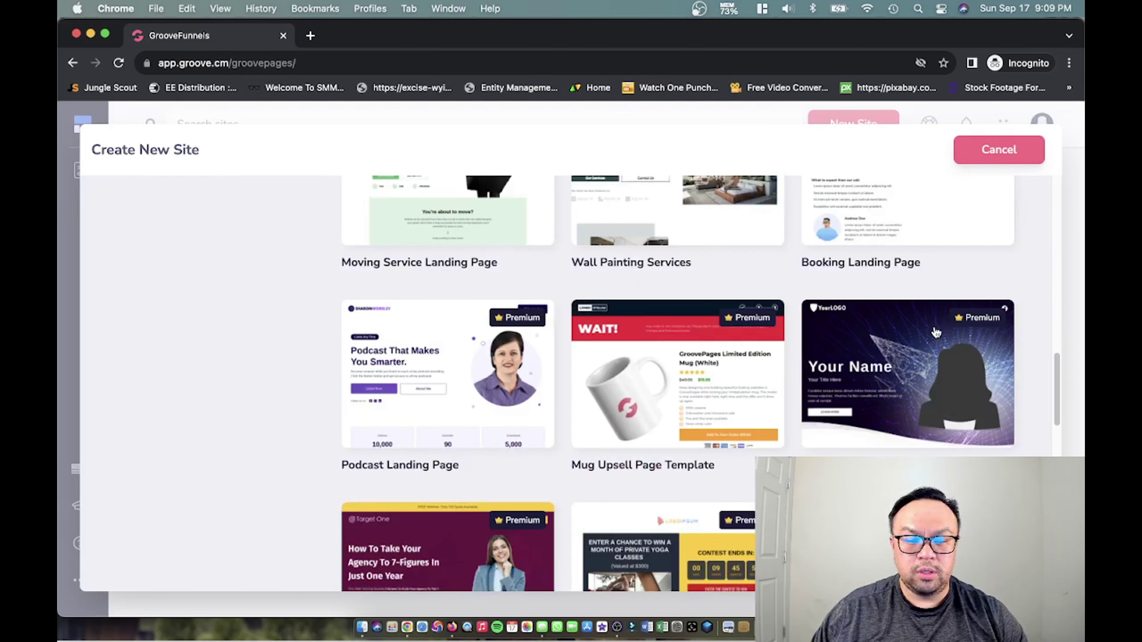
scroll(933, 327, down, 15)
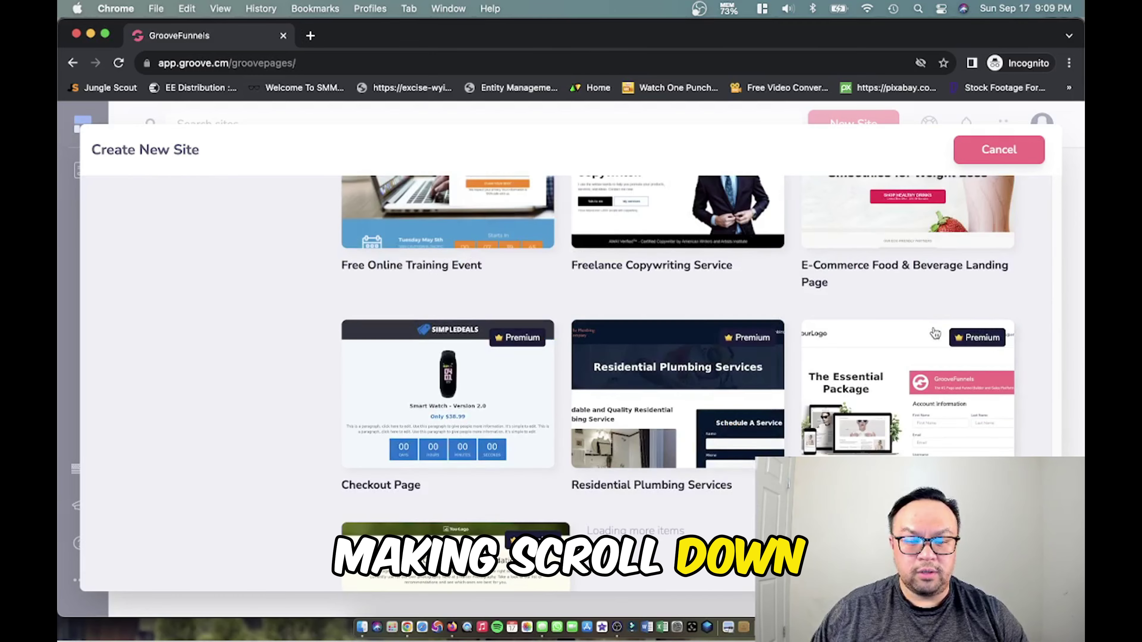
scroll(935, 333, down, 20)
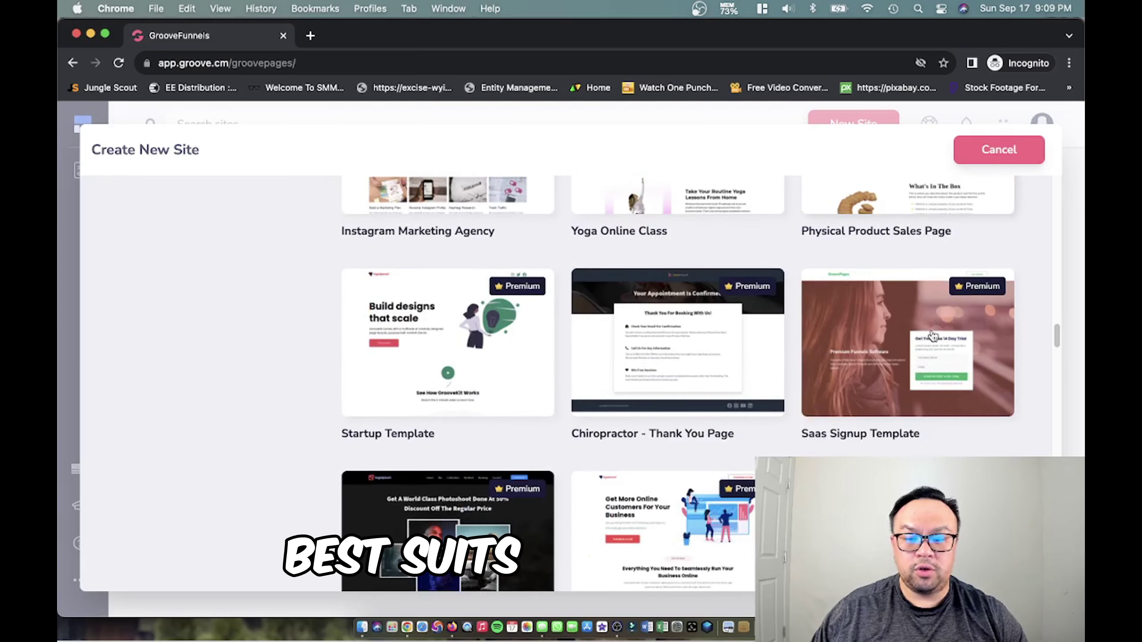
scroll(932, 336, down, 20)
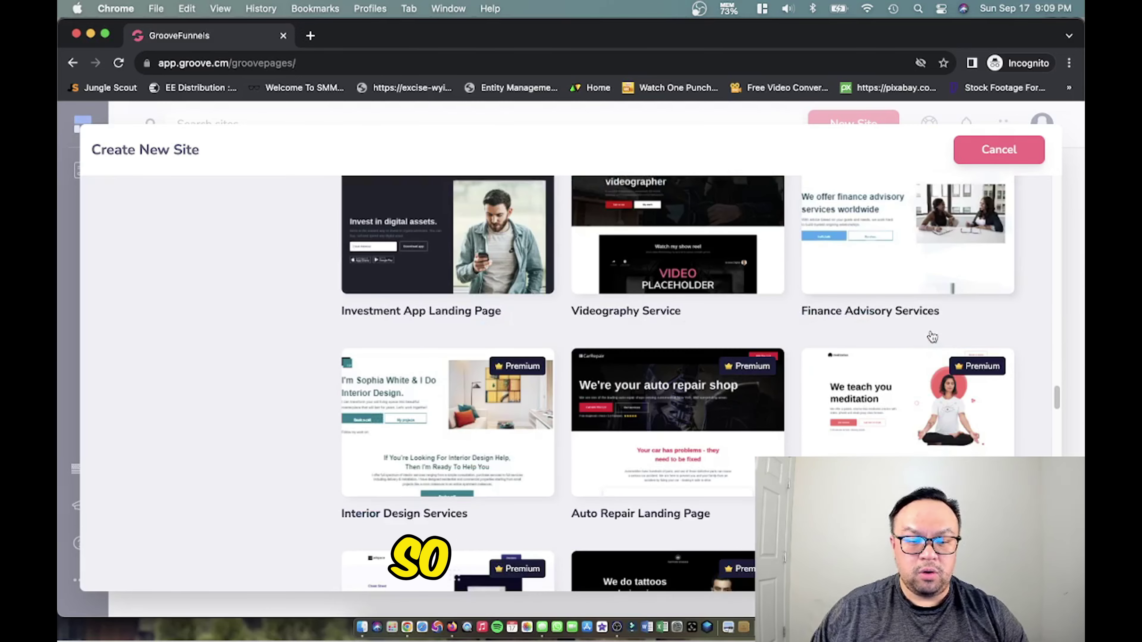
scroll(425, 349, up, 3)
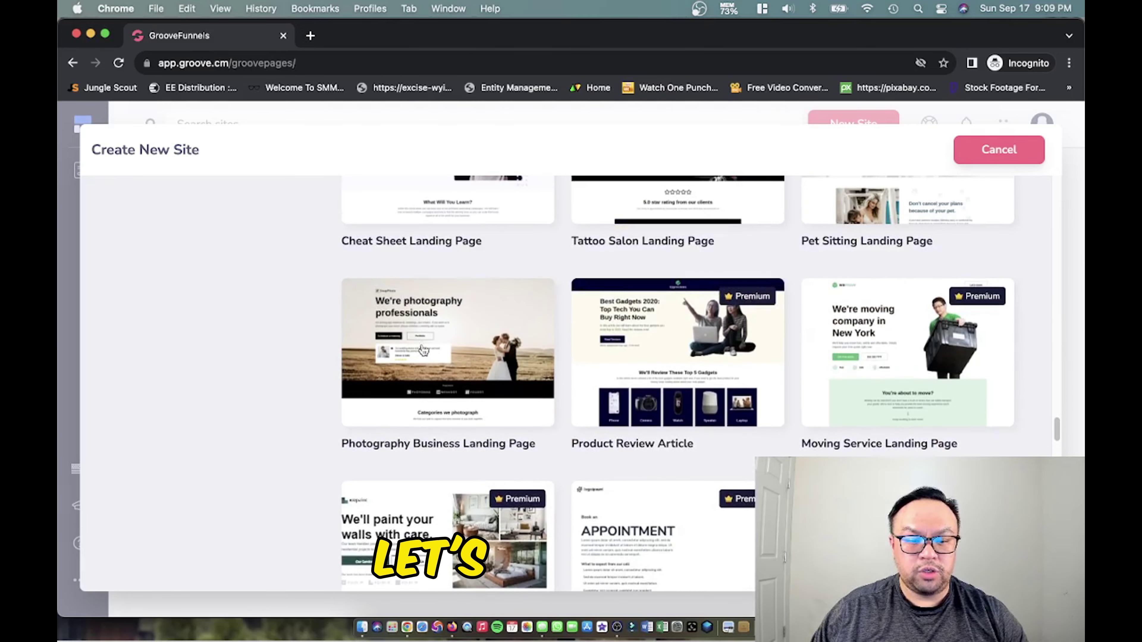
Step: Open the Photography Business Landing Page template and scroll through its SnapPhoto live preview
click(473, 350)
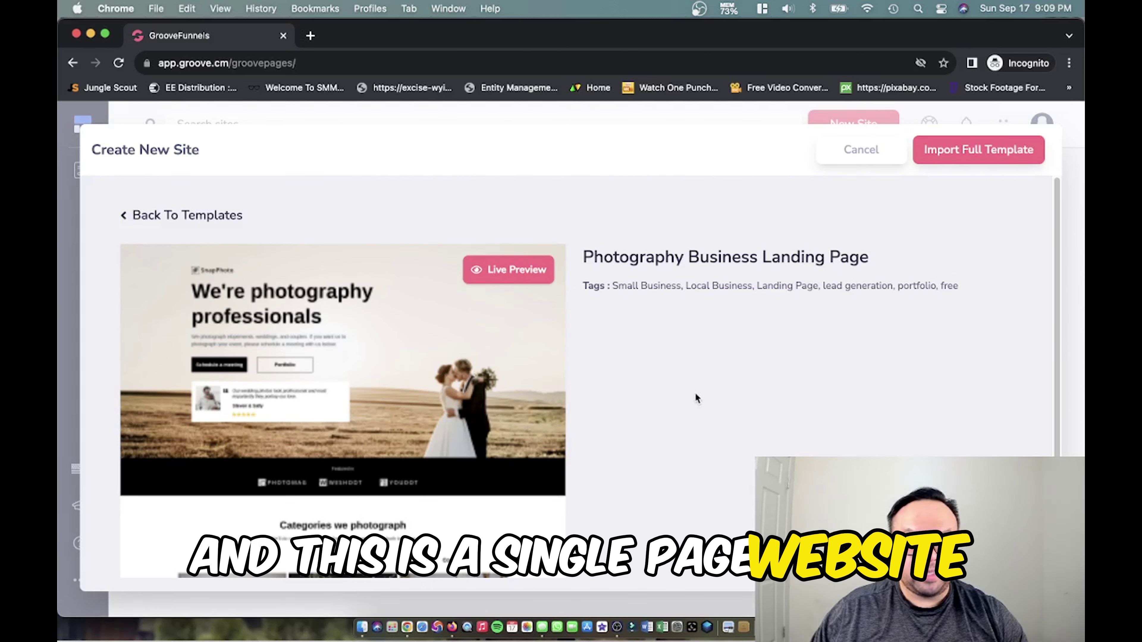
scroll(696, 396, down, 2)
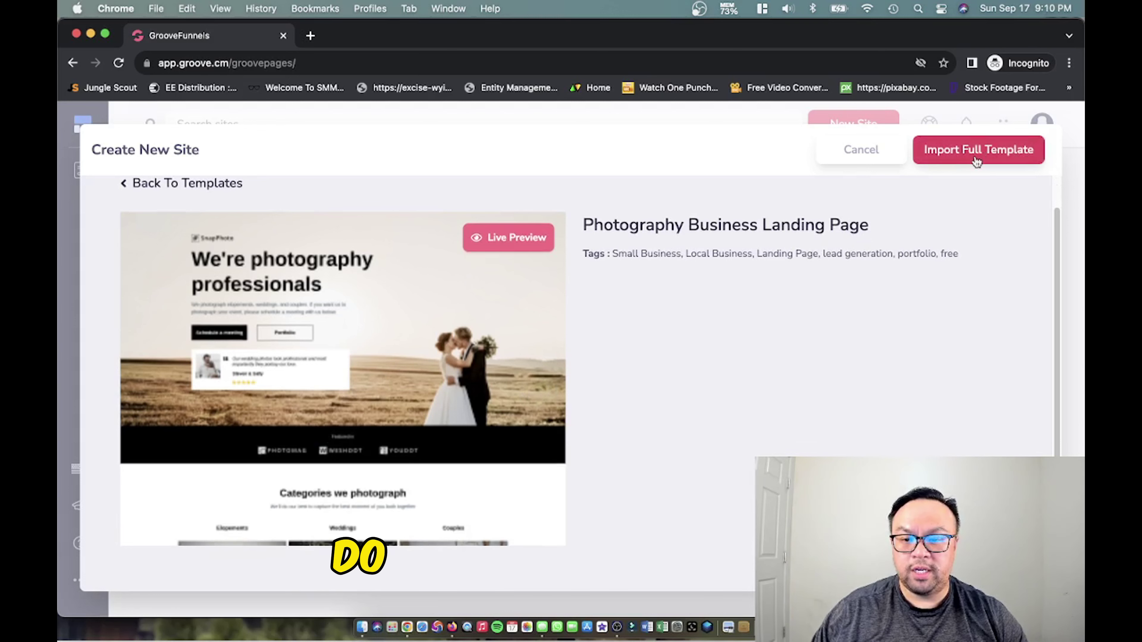
click(508, 239)
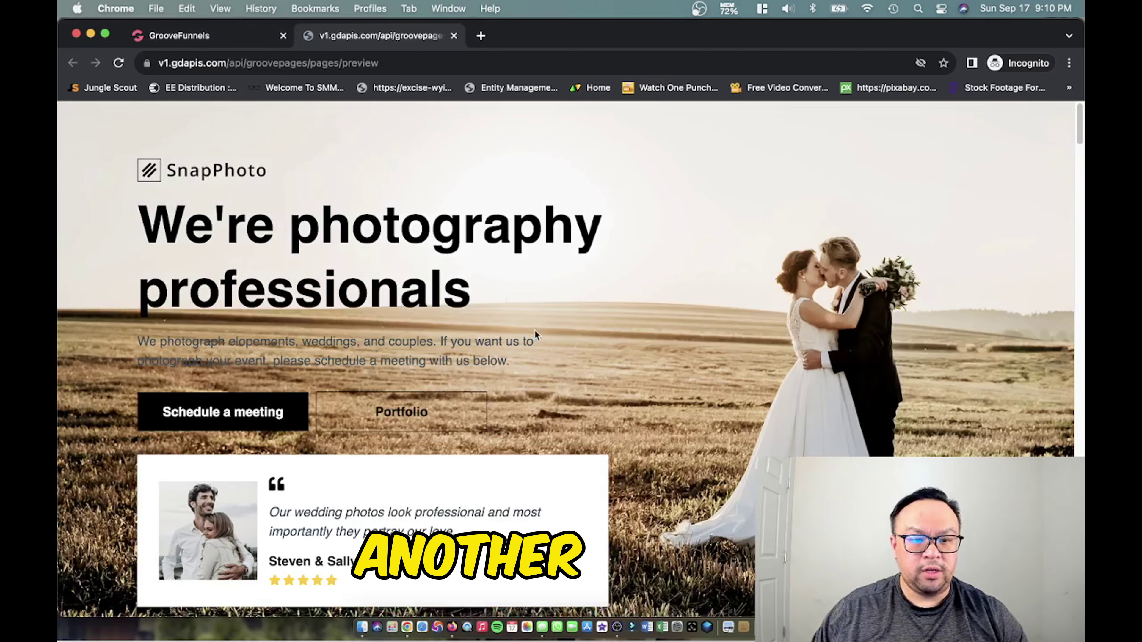
scroll(627, 320, down, 20)
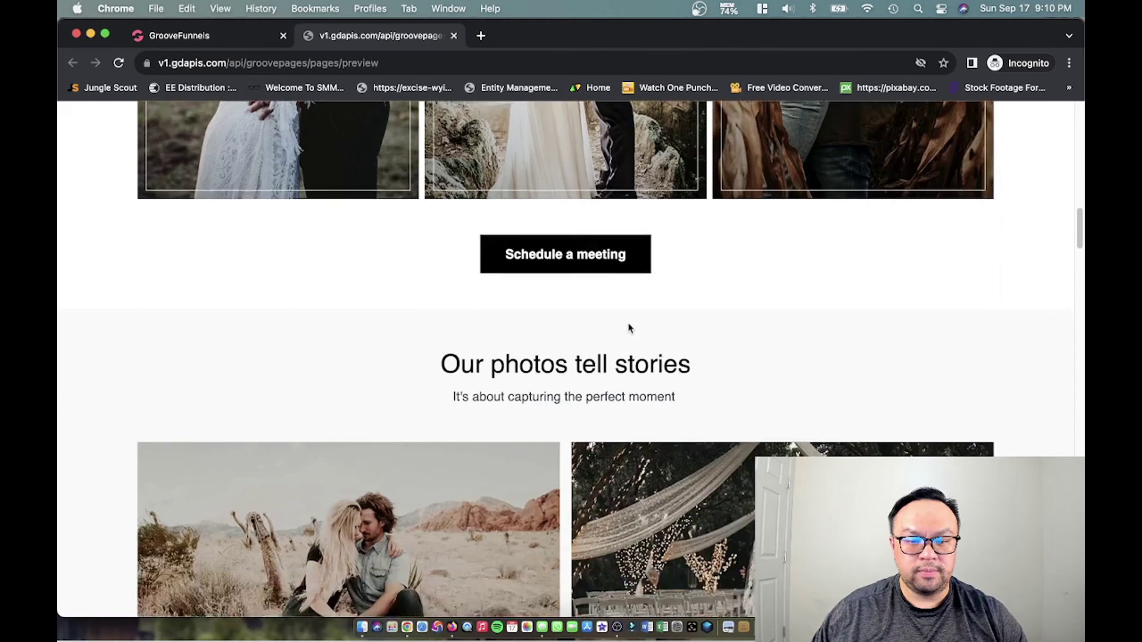
scroll(628, 323, down, 8)
scroll(628, 323, up, 20)
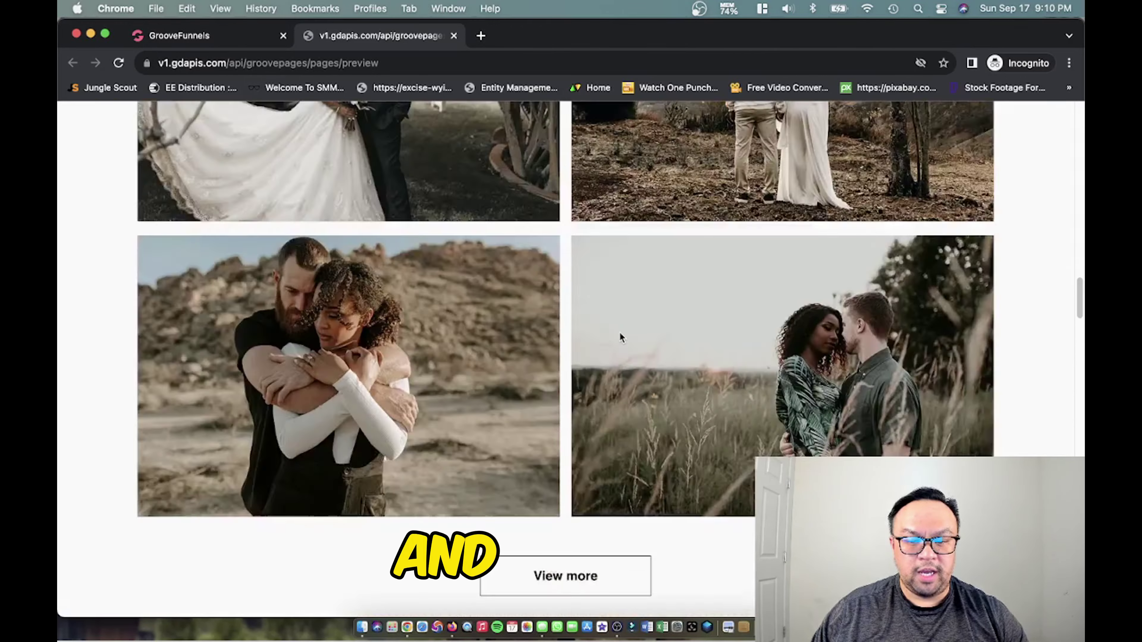
scroll(610, 346, up, 3)
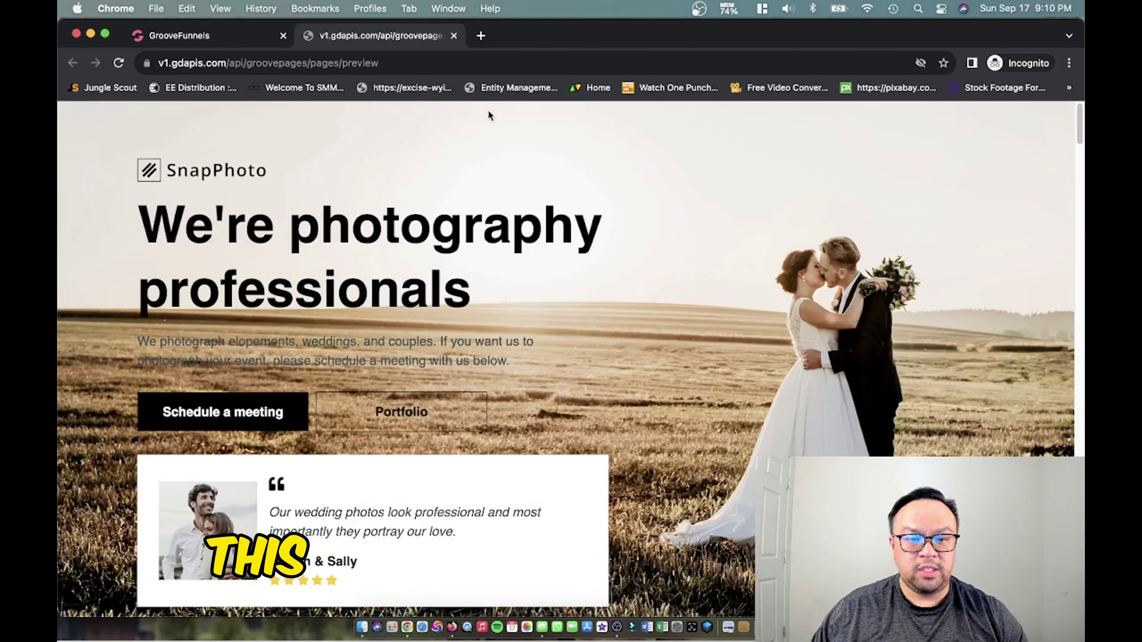
Step: Close the preview and import the full template as a site named 'my wedding site'
click(453, 35)
click(980, 150)
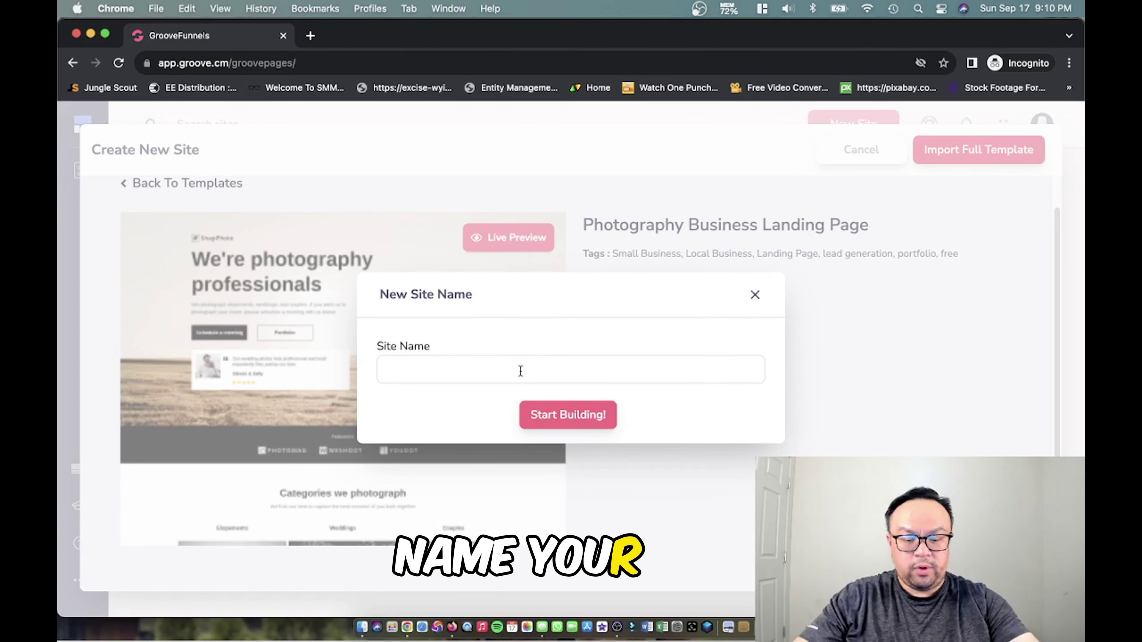
text(my)
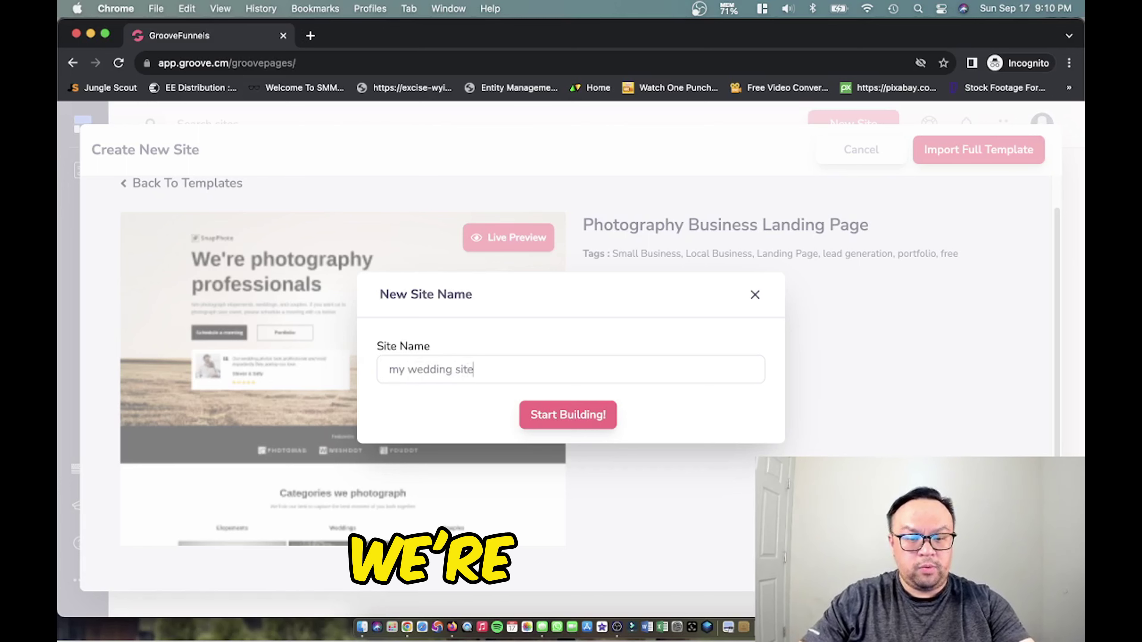
text( wedding site)
click(569, 427)
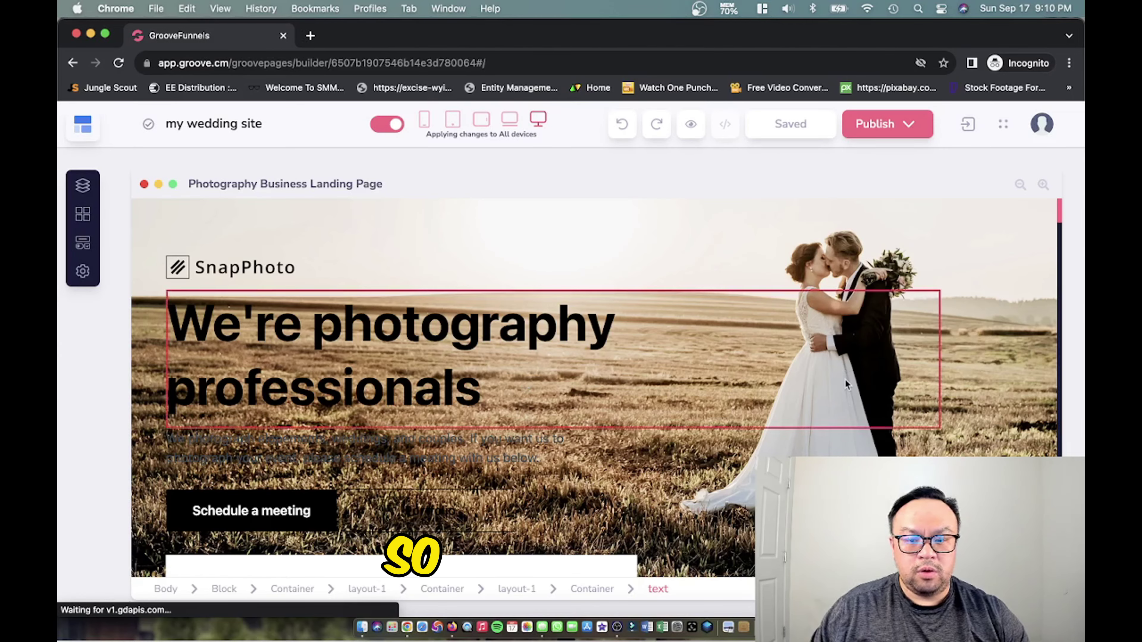
Step: Scroll through the wedding landing page and select the hero heading to view its H1 Tag styles
scroll(840, 383, down, 15)
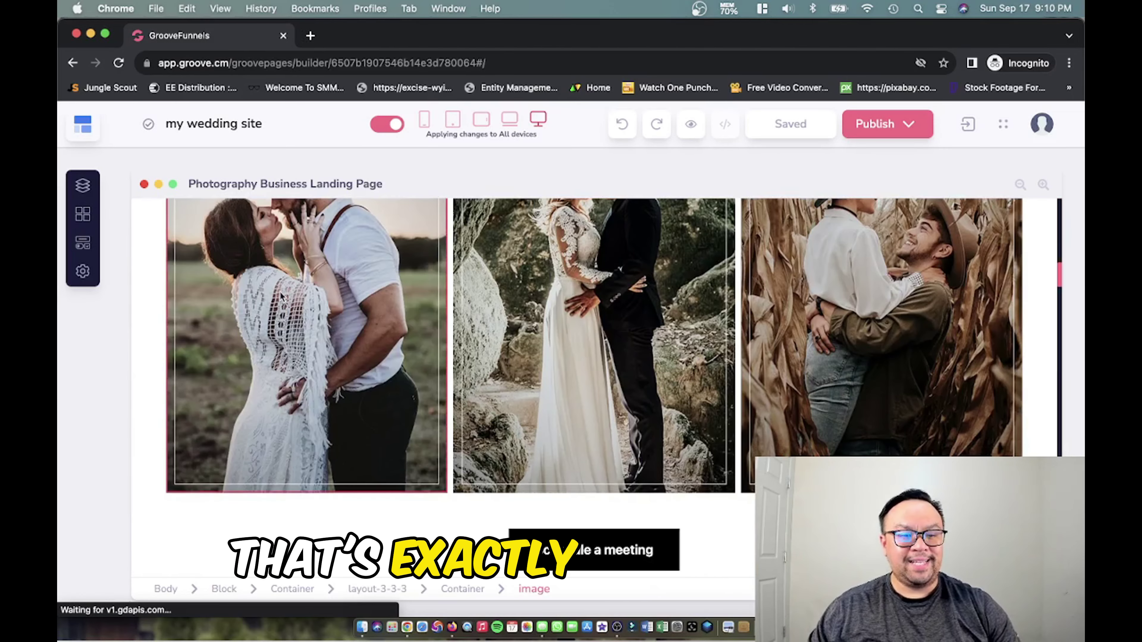
scroll(661, 355, down, 10)
scroll(659, 359, down, 15)
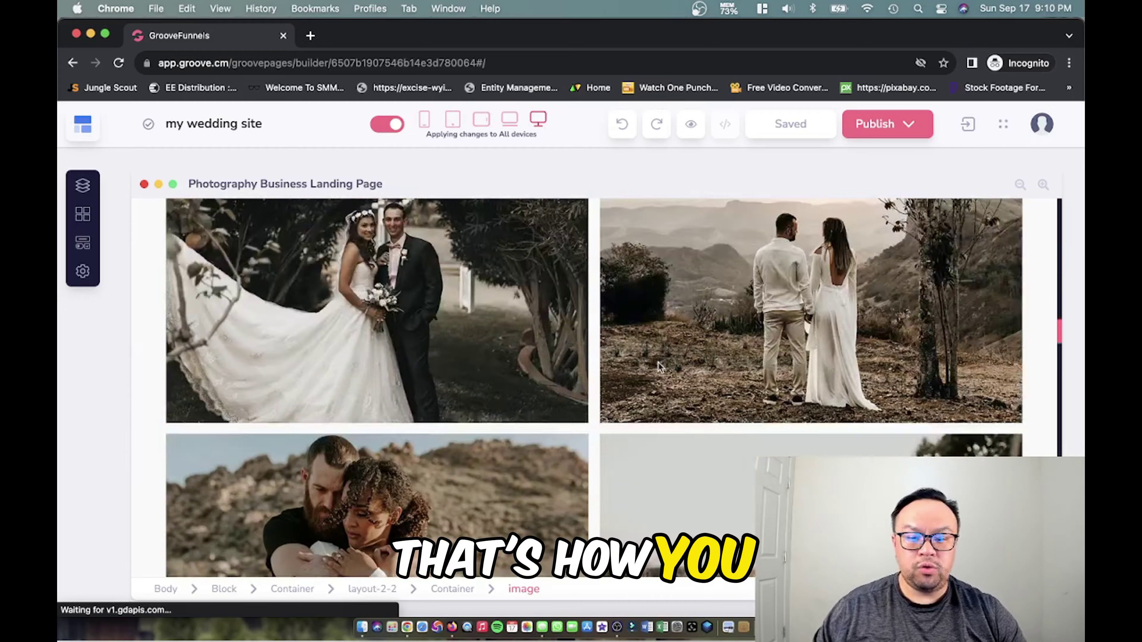
scroll(657, 364, up, 6)
scroll(639, 390, up, 20)
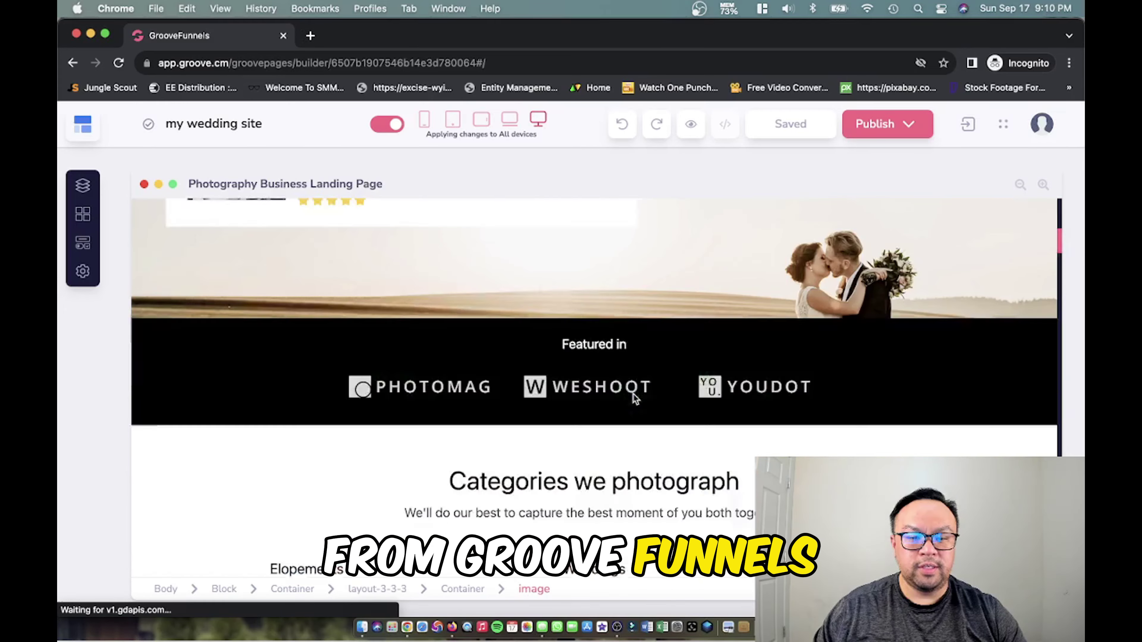
click(260, 323)
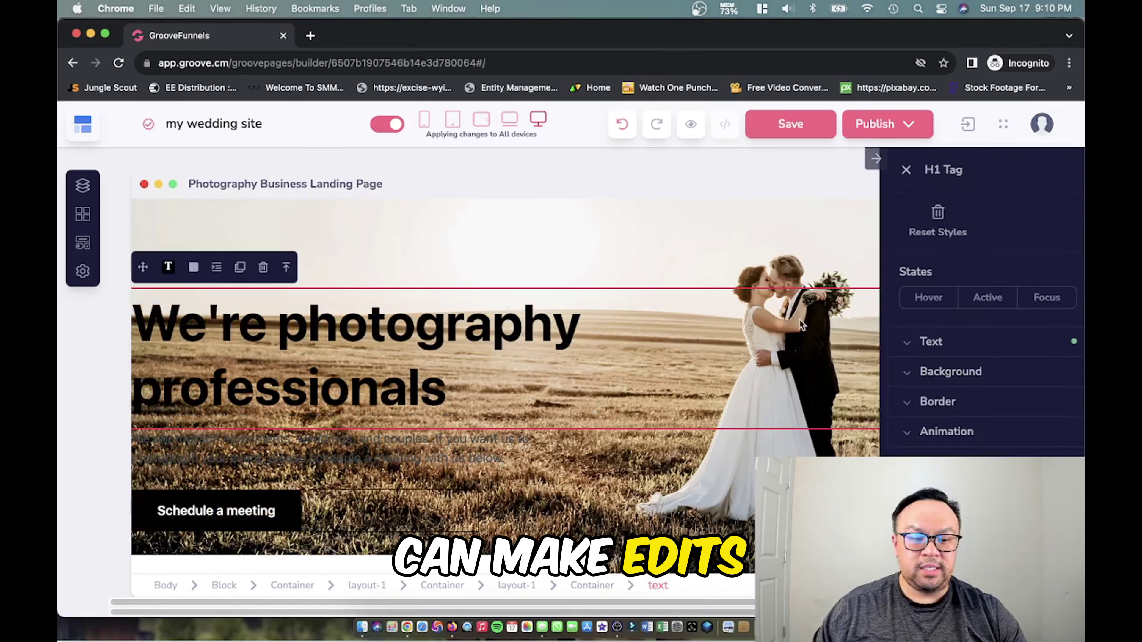
Step: Open the Groove apps list listing Dashboard, GroovePages and GrooveFunnels
scroll(759, 292, down, 5)
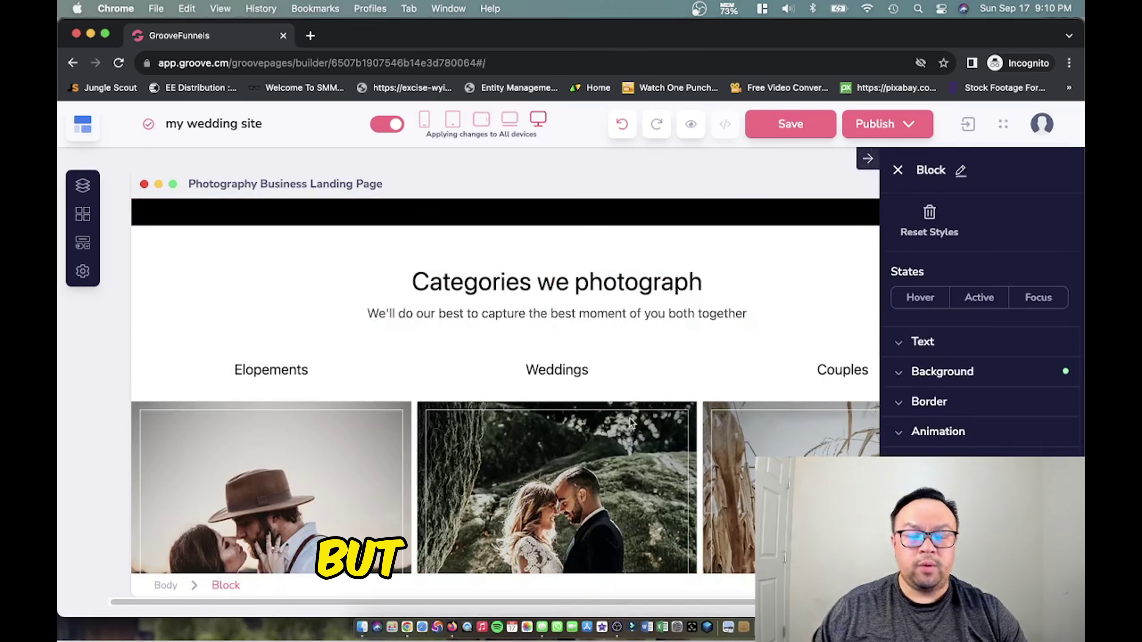
scroll(602, 407, up, 5)
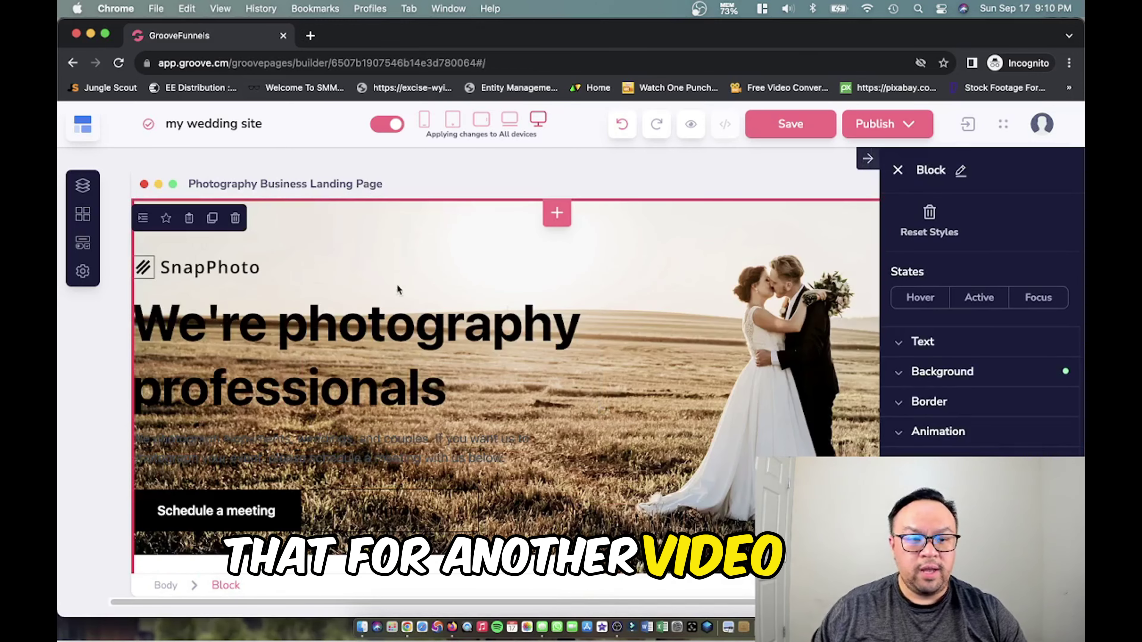
click(81, 126)
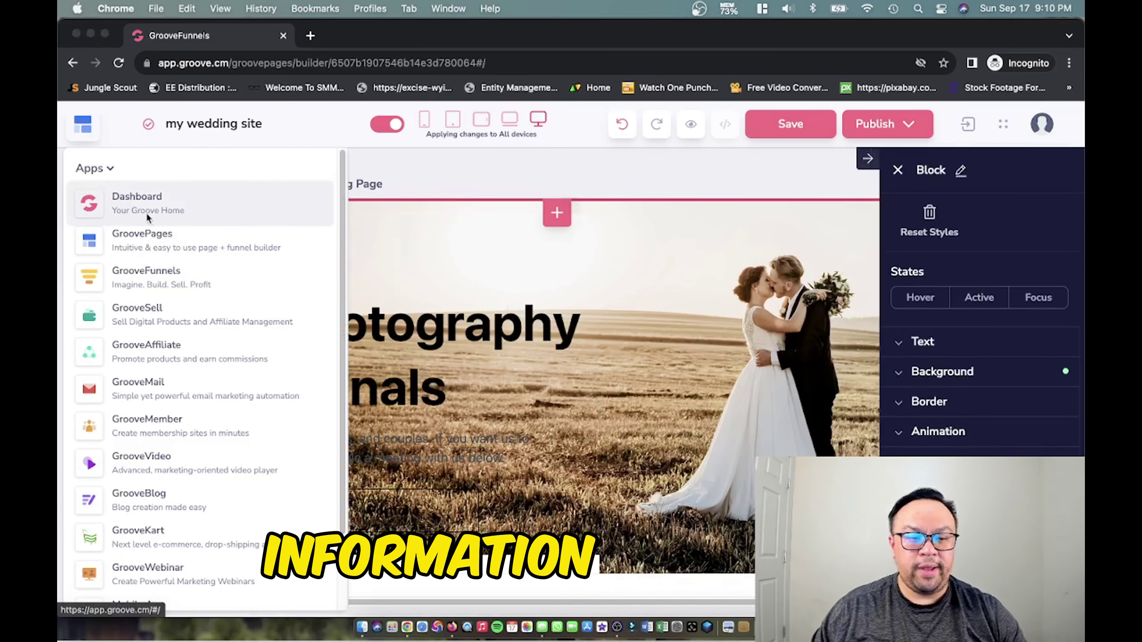
Step: Choose Dashboard in the Apps panel to leave the builder for the Groove Dashboard
click(124, 209)
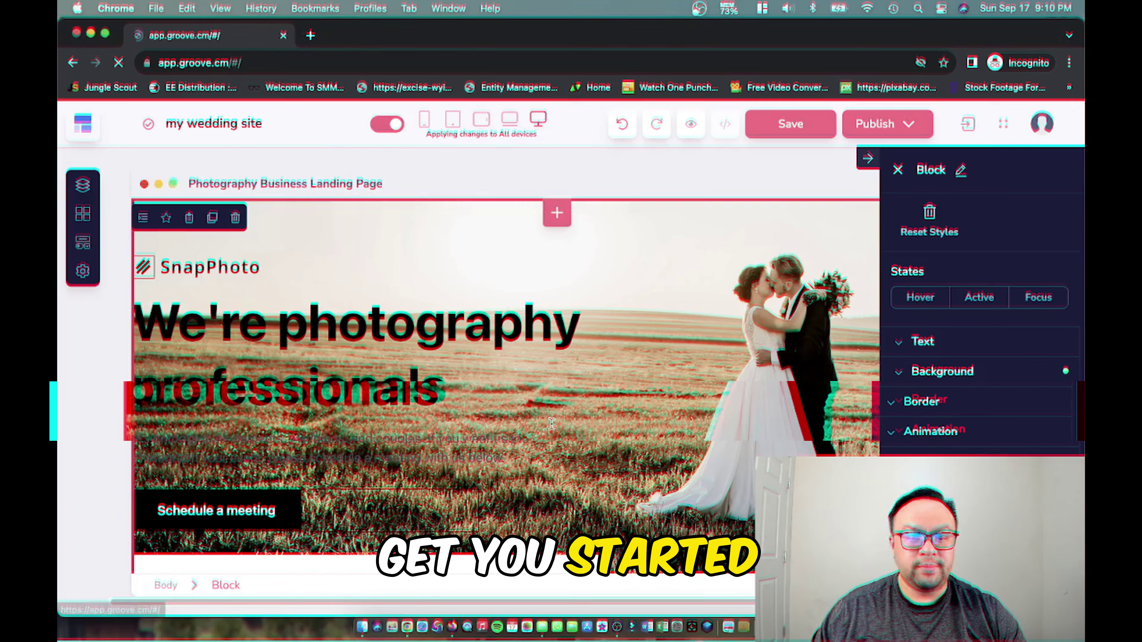